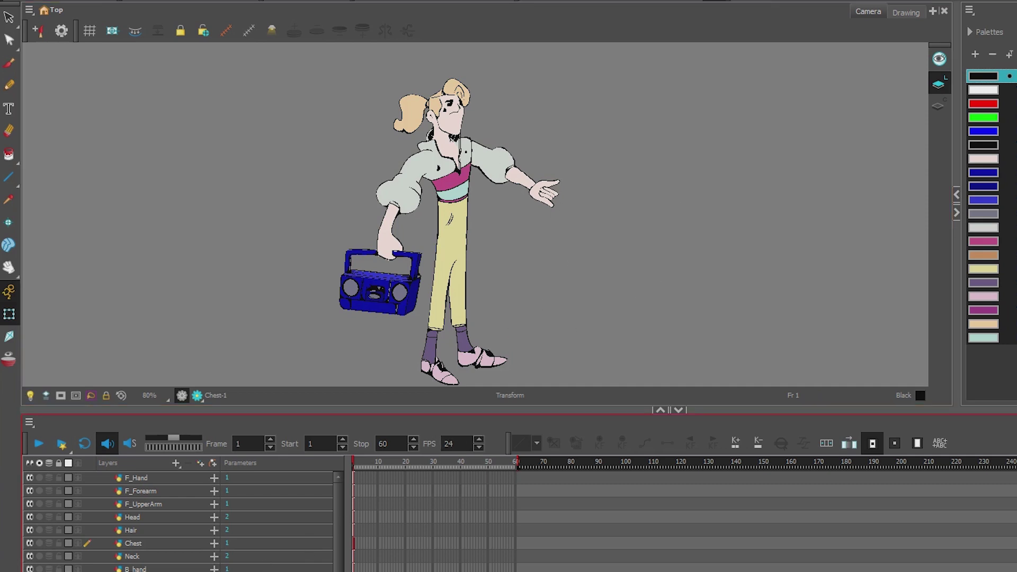
- Hide the Head and Hair layers, then show them again to inspect the character
{"action": "scroll", "coordinate": [180, 524], "scroll_direction": "down", "scroll_amount": 3}
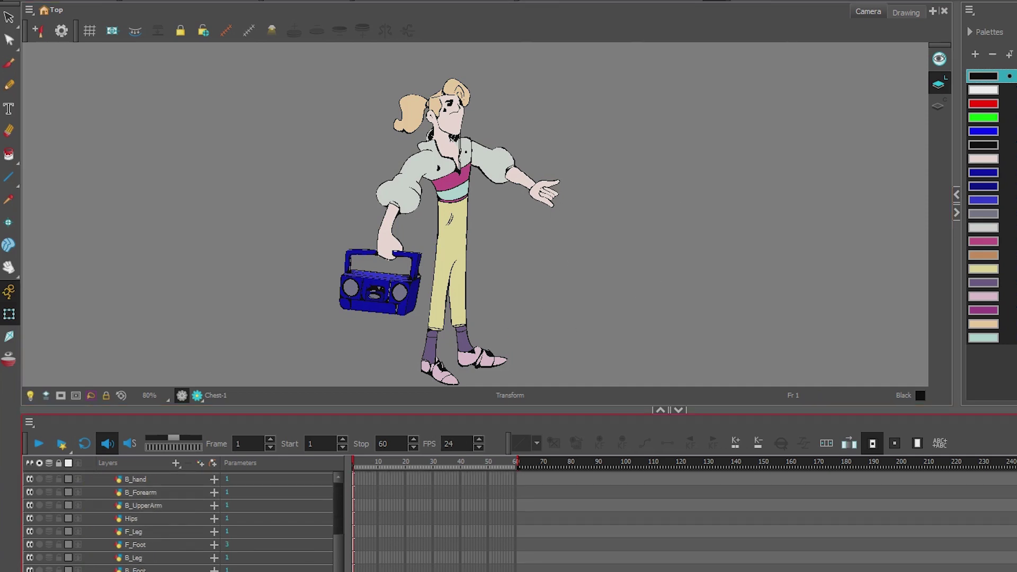
{"action": "scroll", "coordinate": [72, 548], "scroll_direction": "up", "scroll_amount": 2}
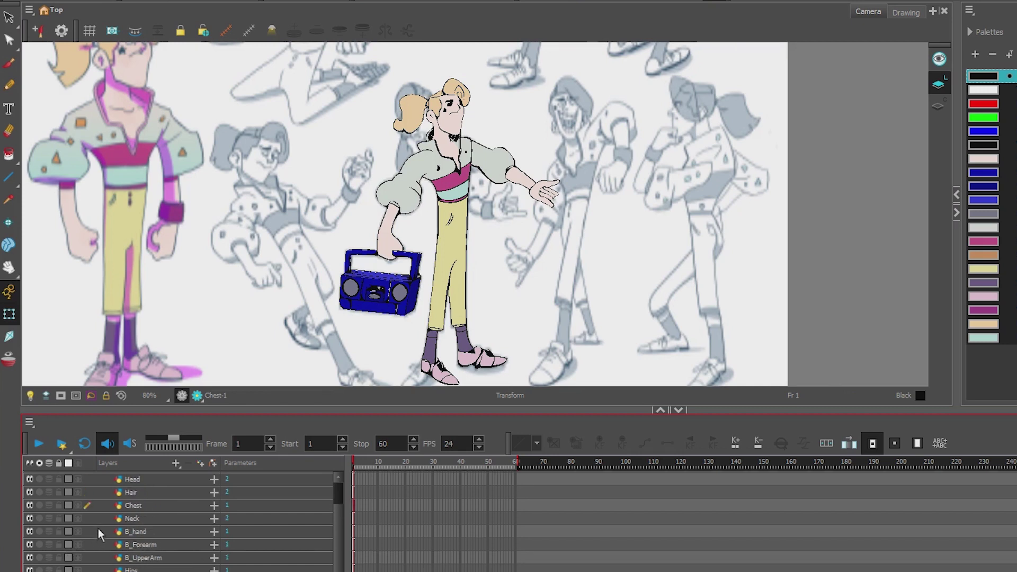
{"action": "scroll", "coordinate": [248, 293], "scroll_direction": "down", "scroll_amount": 2}
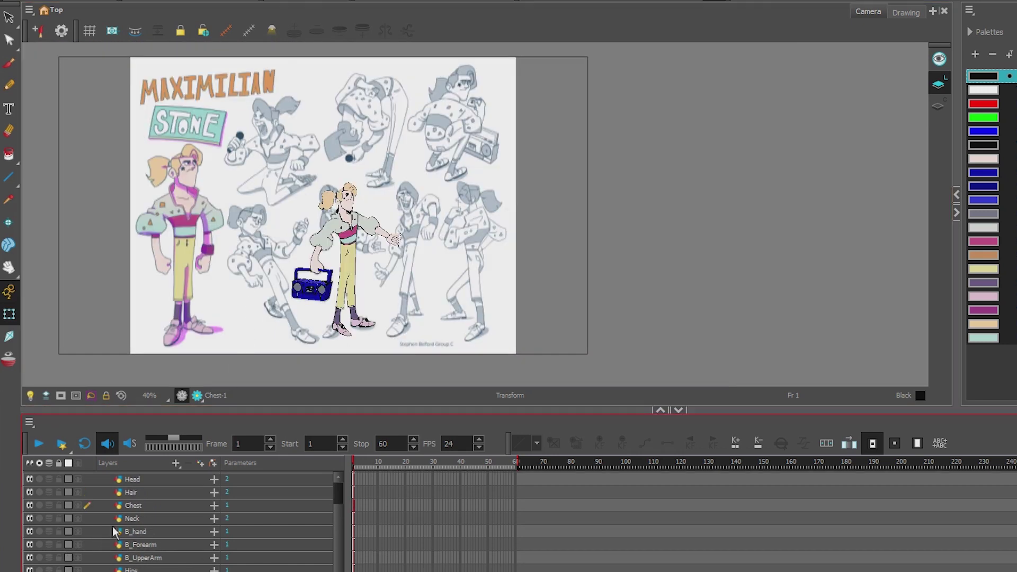
{"action": "scroll", "coordinate": [131, 348], "scroll_direction": "up", "scroll_amount": 1}
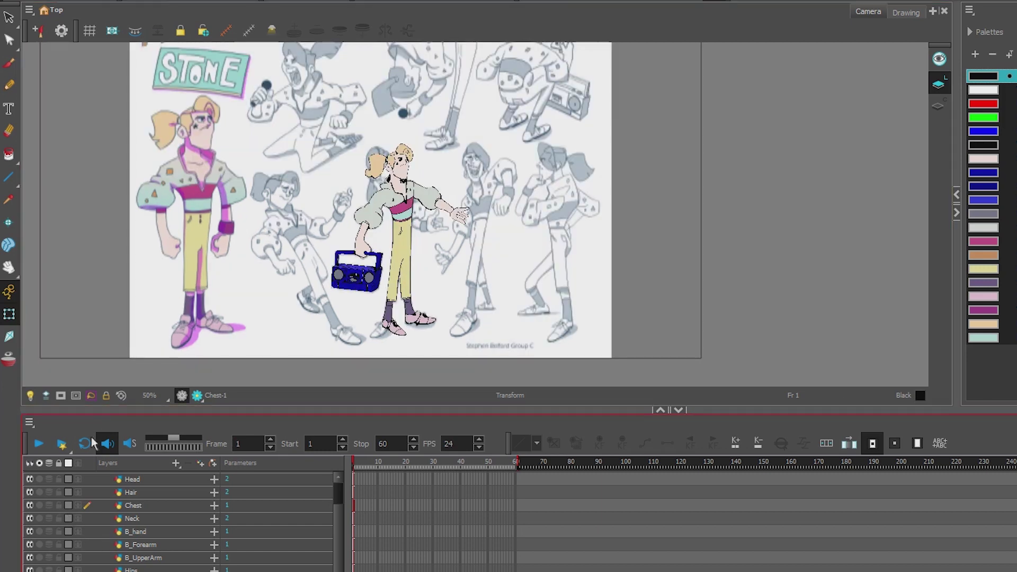
{"action": "left_click", "coordinate": [30, 480]}
{"action": "left_click", "coordinate": [30, 492]}
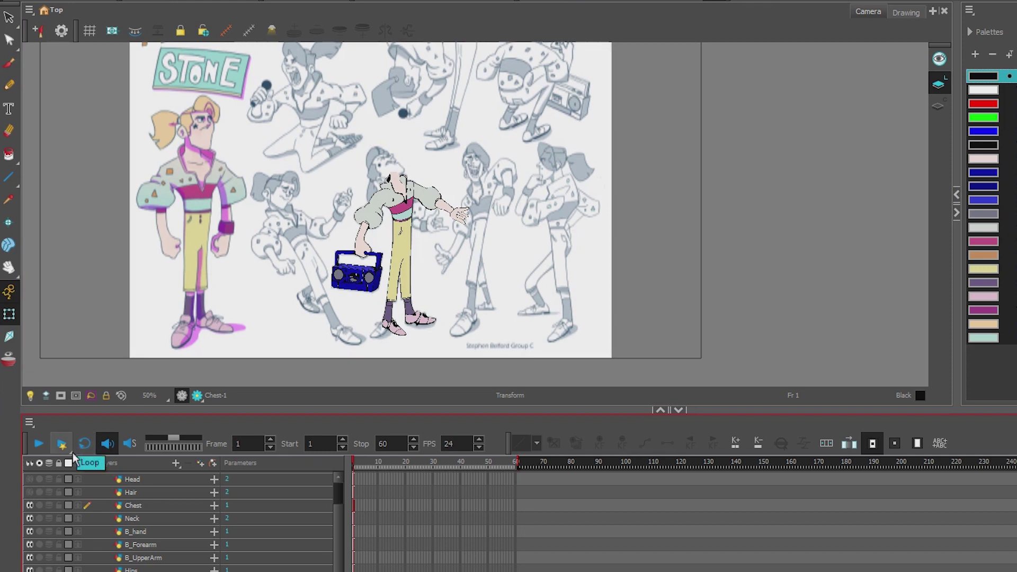
{"action": "left_click", "coordinate": [29, 492]}
{"action": "left_click", "coordinate": [30, 479]}
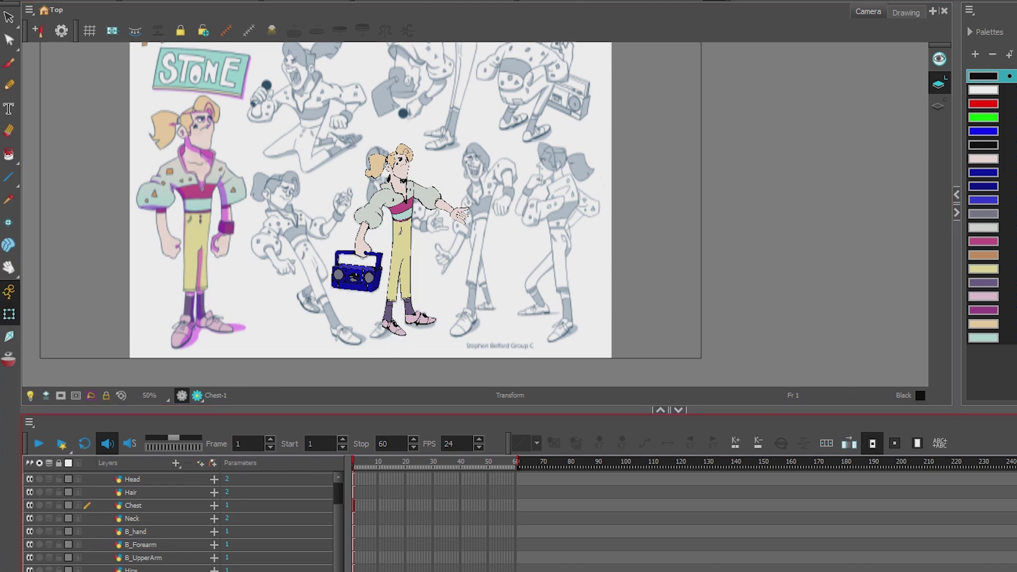
{"action": "scroll", "coordinate": [180, 521], "scroll_direction": "down", "scroll_amount": 2}
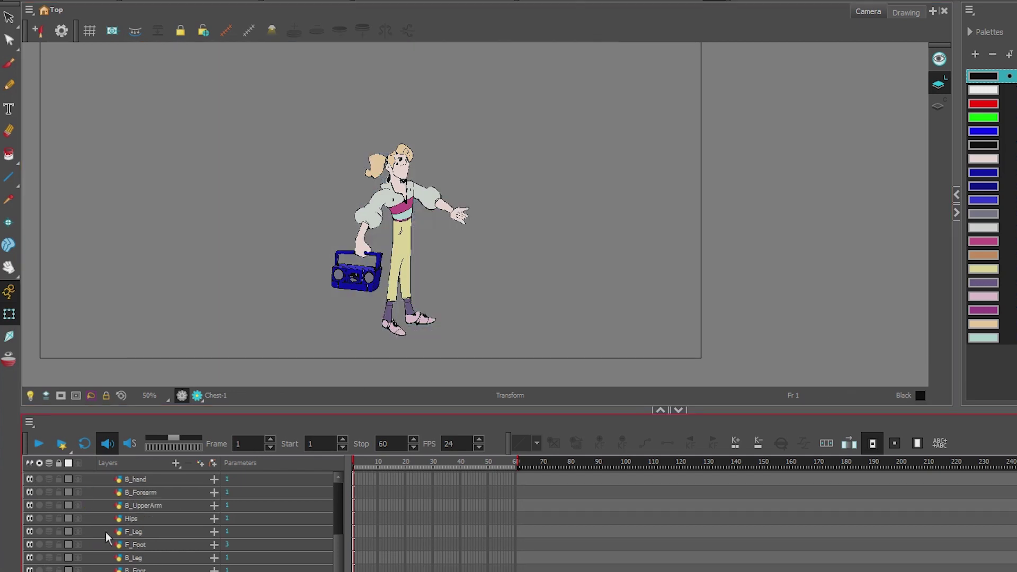
{"action": "scroll", "coordinate": [109, 533], "scroll_direction": "up", "scroll_amount": 2}
{"action": "scroll", "coordinate": [113, 535], "scroll_direction": "up", "scroll_amount": 2}
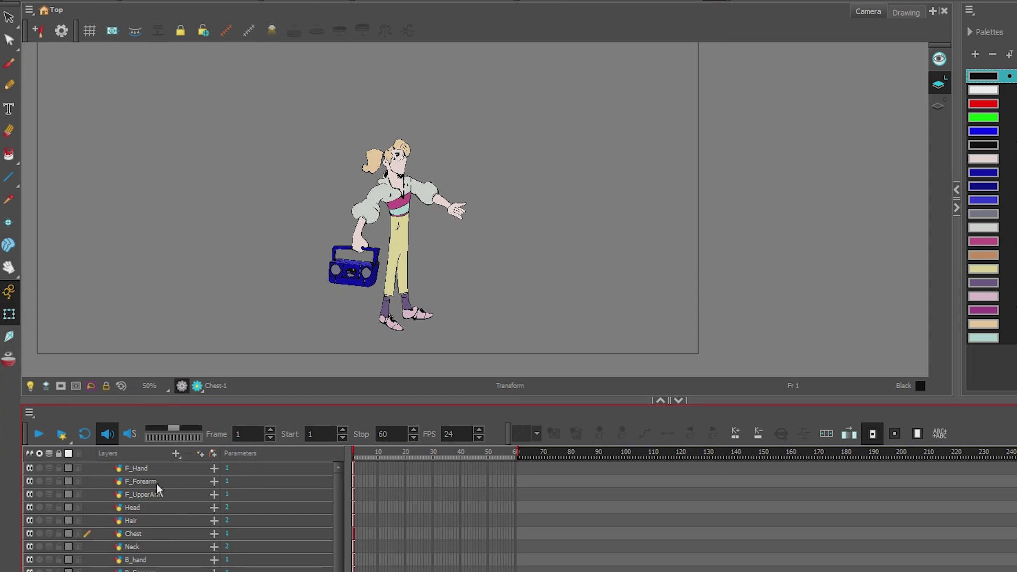
- Select F_Hand, F_Forearm, F_UpperArm, Head, Hair and Chest in turn, briefly soloing F_Hand and Chest
{"action": "left_click", "coordinate": [40, 468]}
{"action": "left_click", "coordinate": [40, 468]}
{"action": "left_click", "coordinate": [127, 467]}
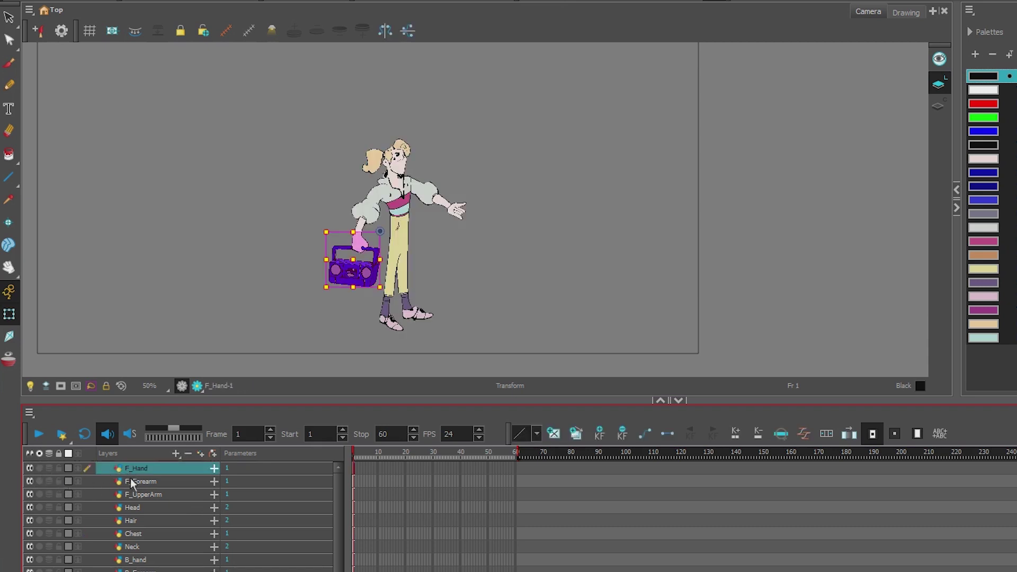
{"action": "left_click", "coordinate": [143, 481]}
{"action": "left_click", "coordinate": [148, 494]}
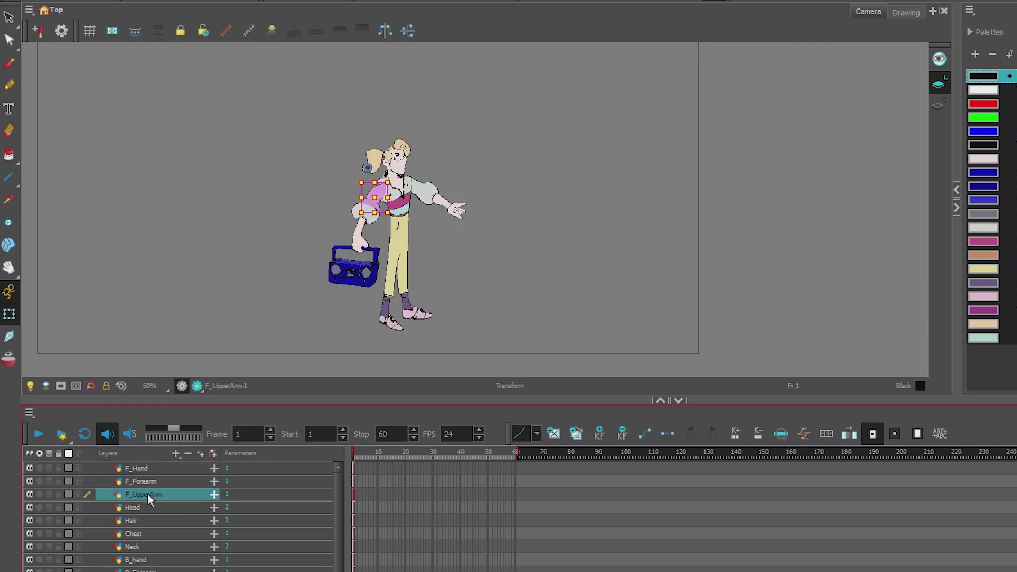
{"action": "left_click", "coordinate": [136, 508]}
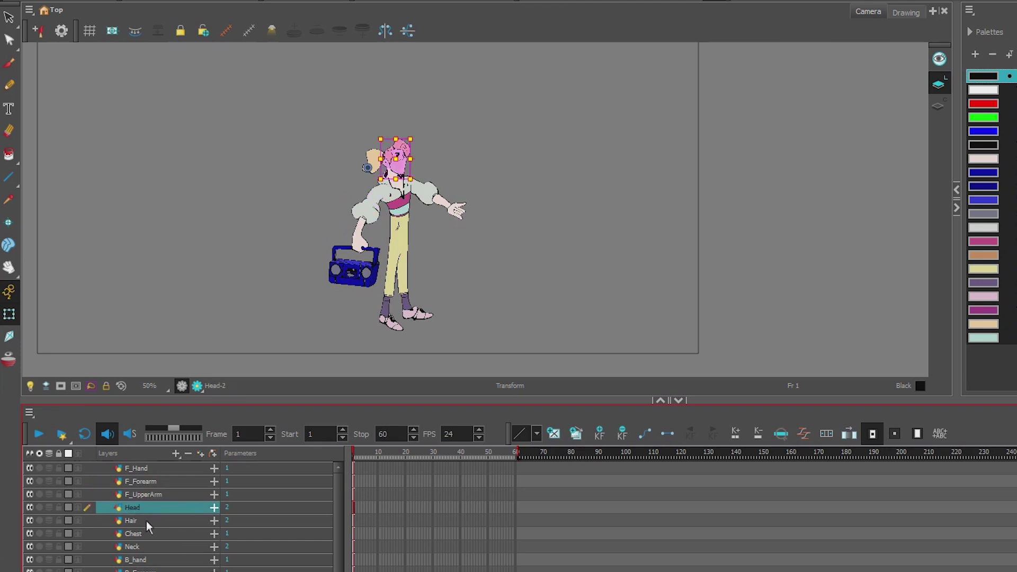
{"action": "left_click", "coordinate": [146, 520]}
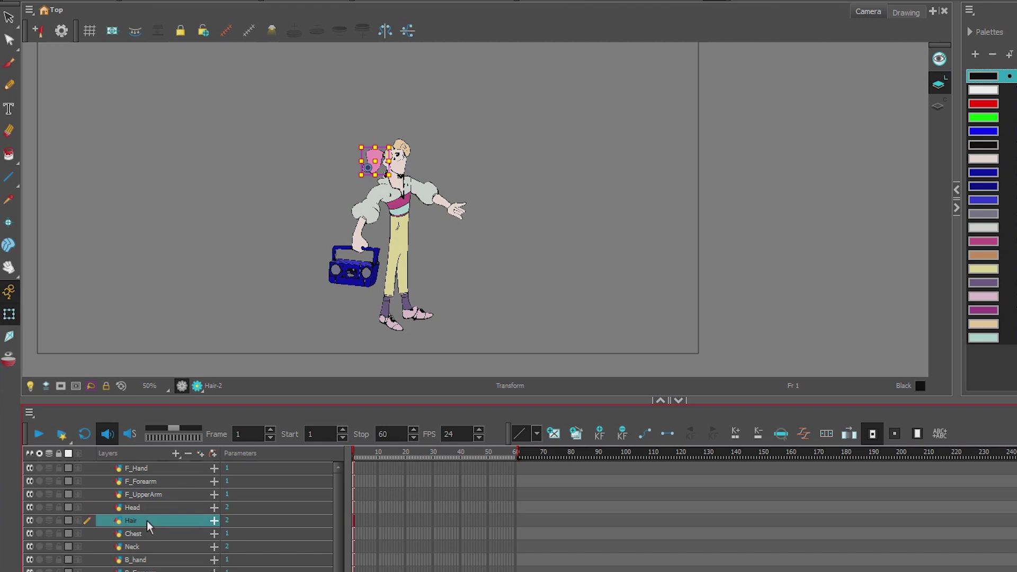
{"action": "left_click", "coordinate": [139, 534]}
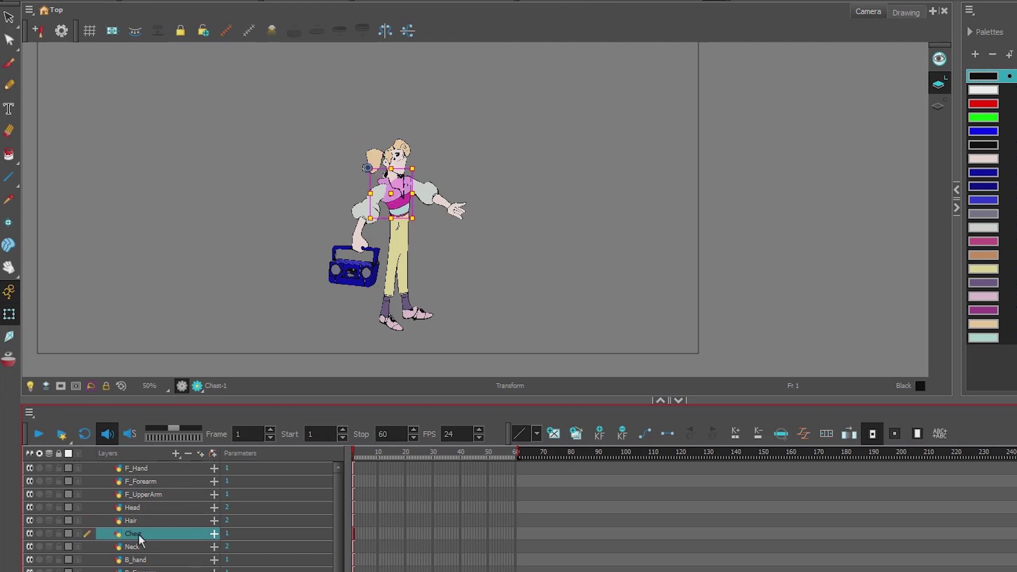
{"action": "left_click", "coordinate": [41, 534]}
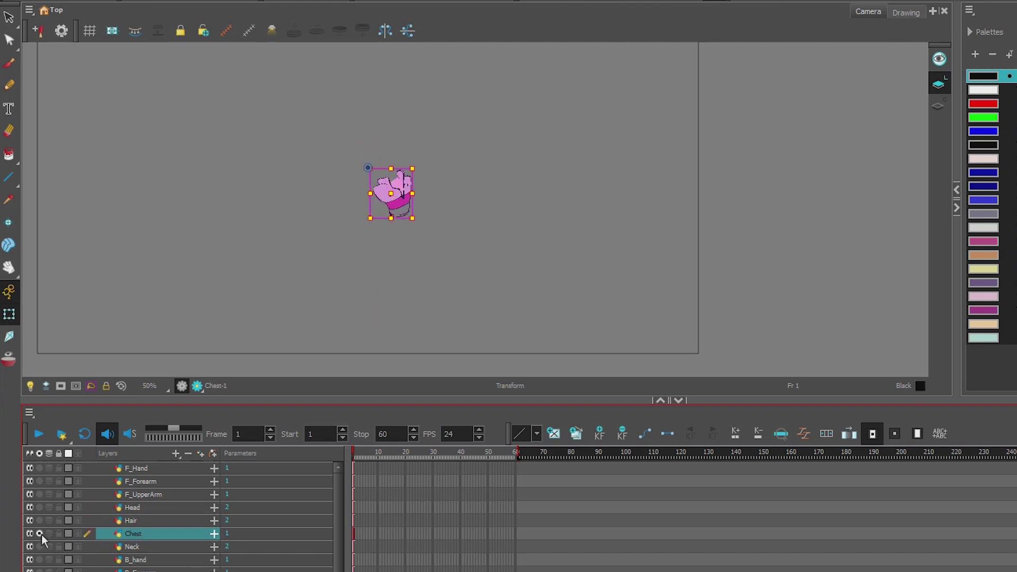
{"action": "left_click", "coordinate": [40, 534]}
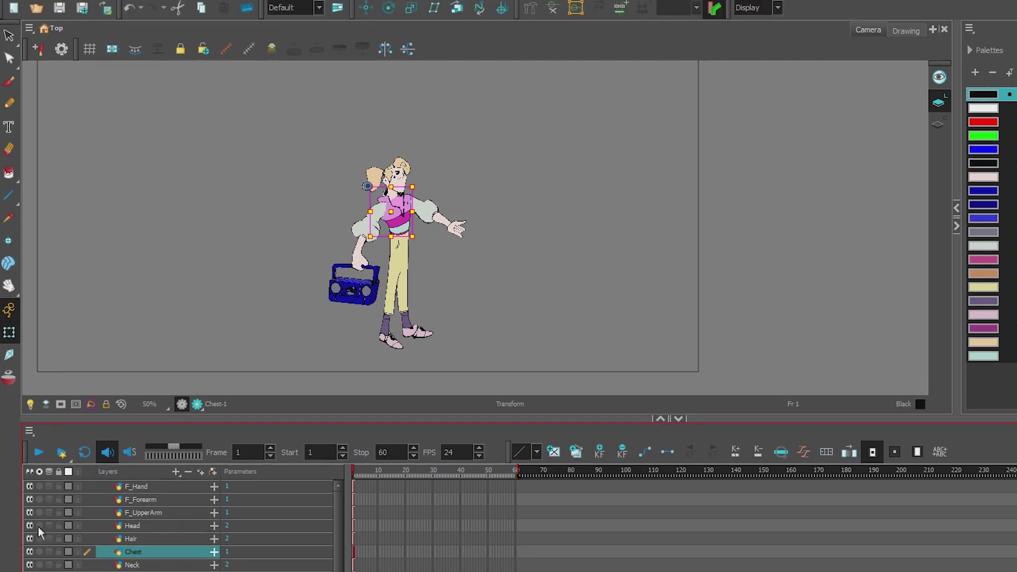
- Reset the F_Hand drawing's transform, then test-drag the boombox and undo it
{"action": "scroll", "coordinate": [217, 289], "scroll_direction": "up", "scroll_amount": 2}
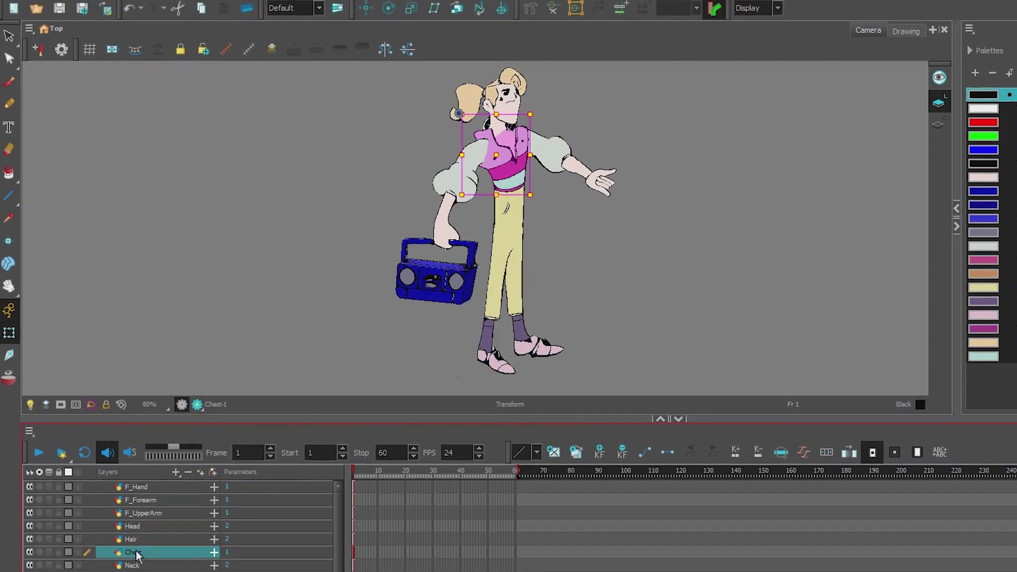
{"action": "left_click", "coordinate": [153, 487]}
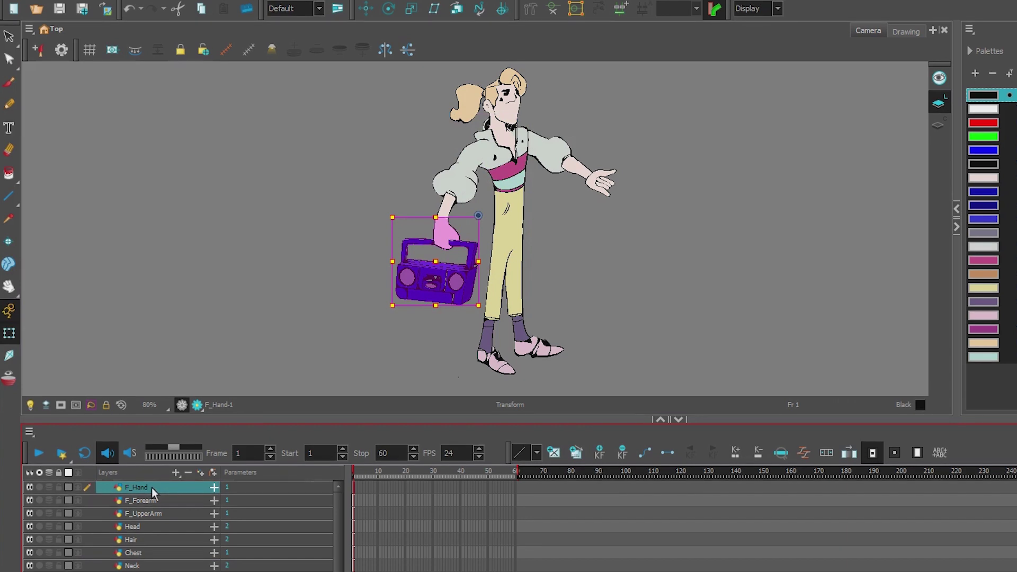
{"action": "left_click", "coordinate": [334, 323]}
{"action": "left_click_drag", "start_coordinate": [330, 331], "coordinate": [132, 332]}
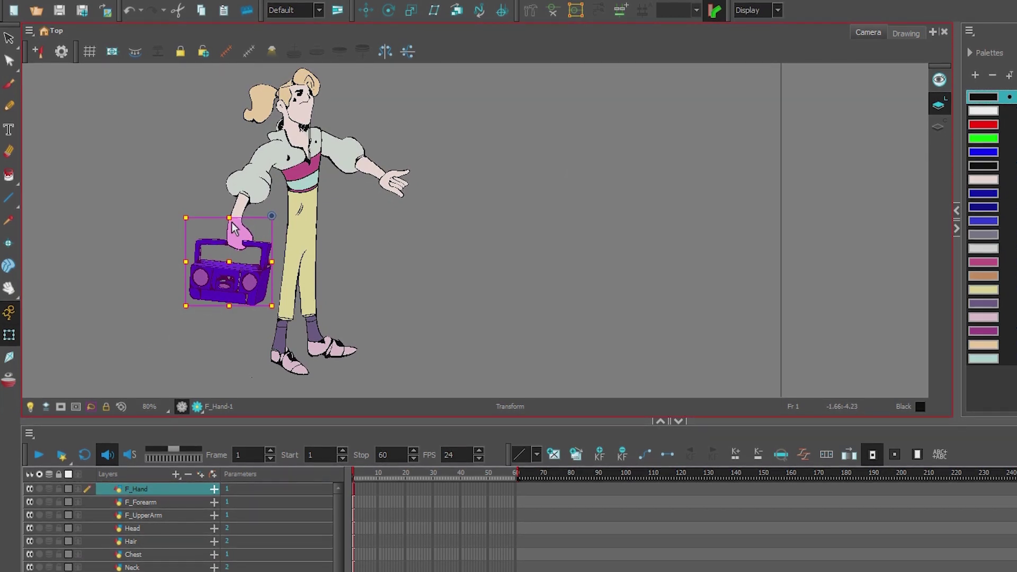
{"action": "left_click", "coordinate": [10, 335]}
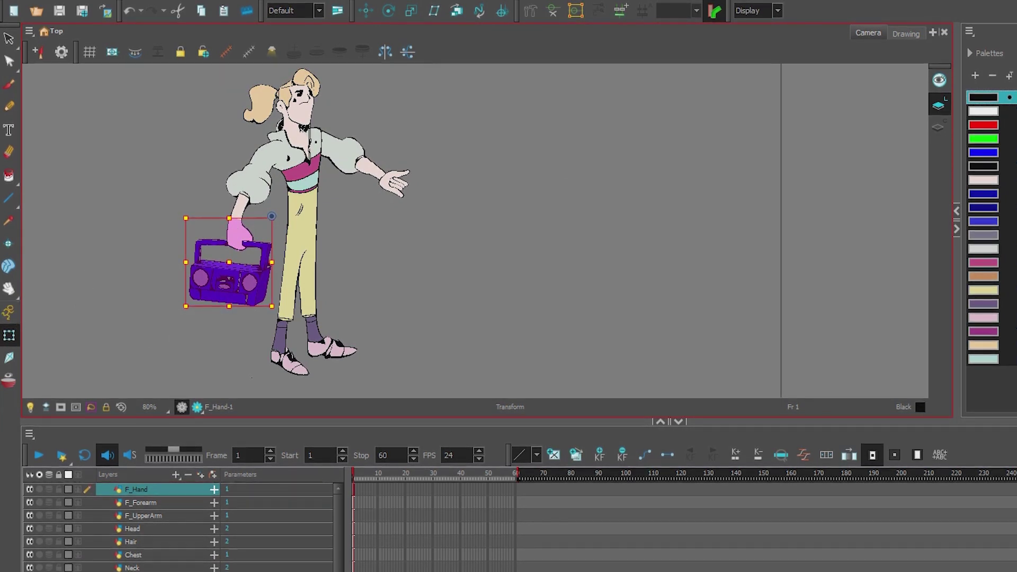
{"action": "right_click", "coordinate": [206, 262]}
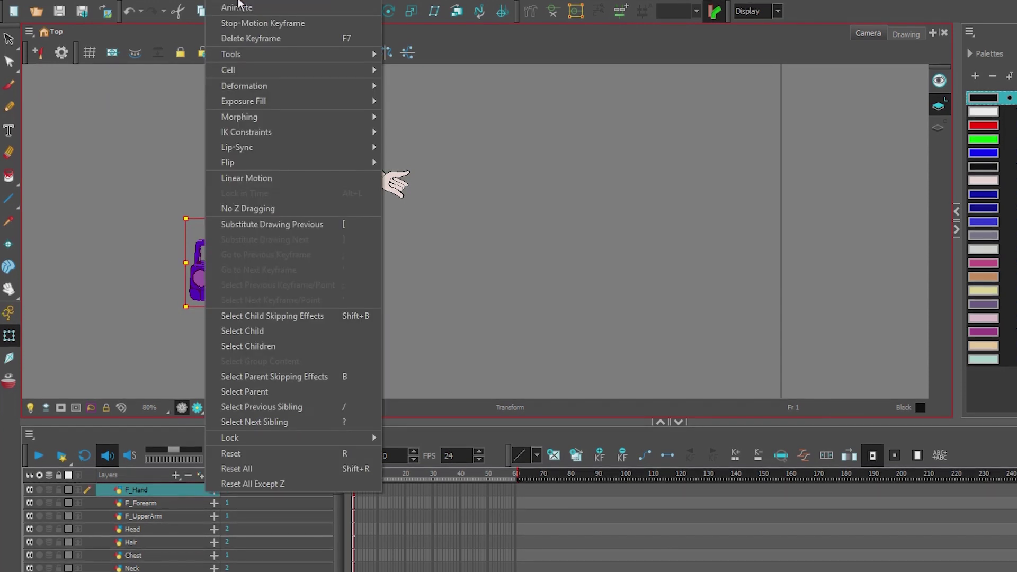
{"action": "mouse_move", "coordinate": [317, 438]}
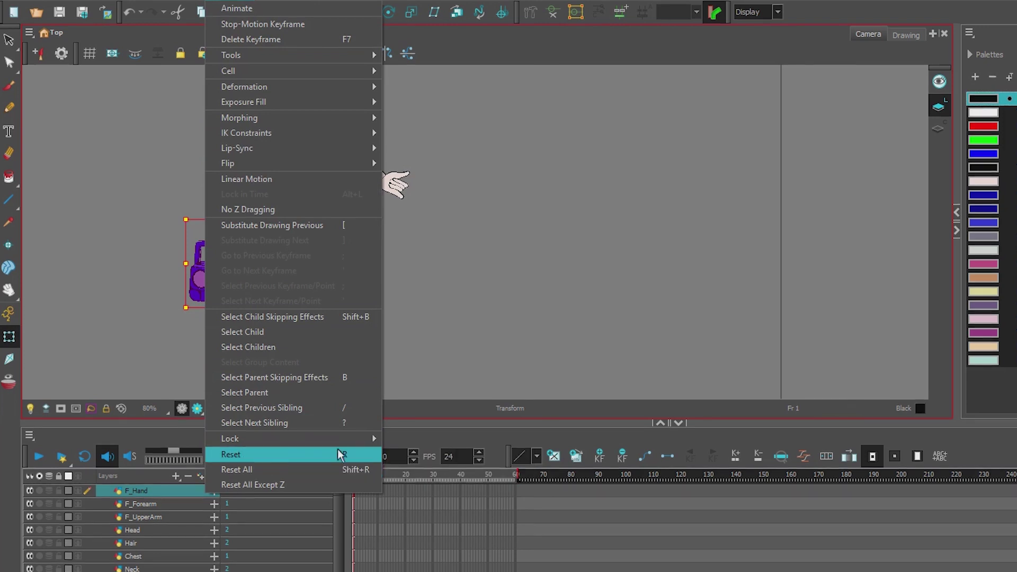
{"action": "left_click", "coordinate": [351, 454]}
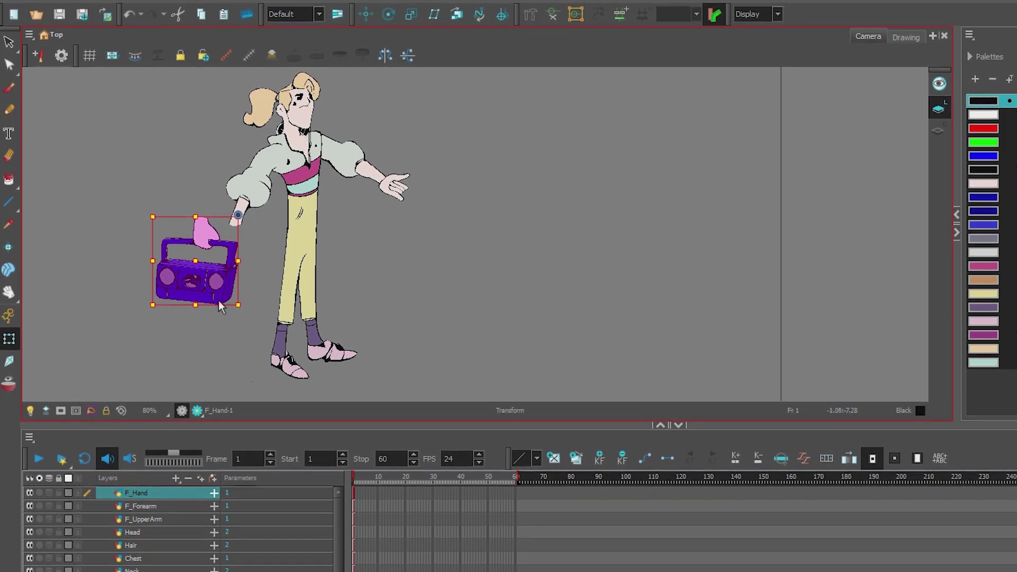
{"action": "left_click_drag", "start_coordinate": [191, 284], "coordinate": [223, 284]}
{"action": "key", "text": "ctrl+z"}
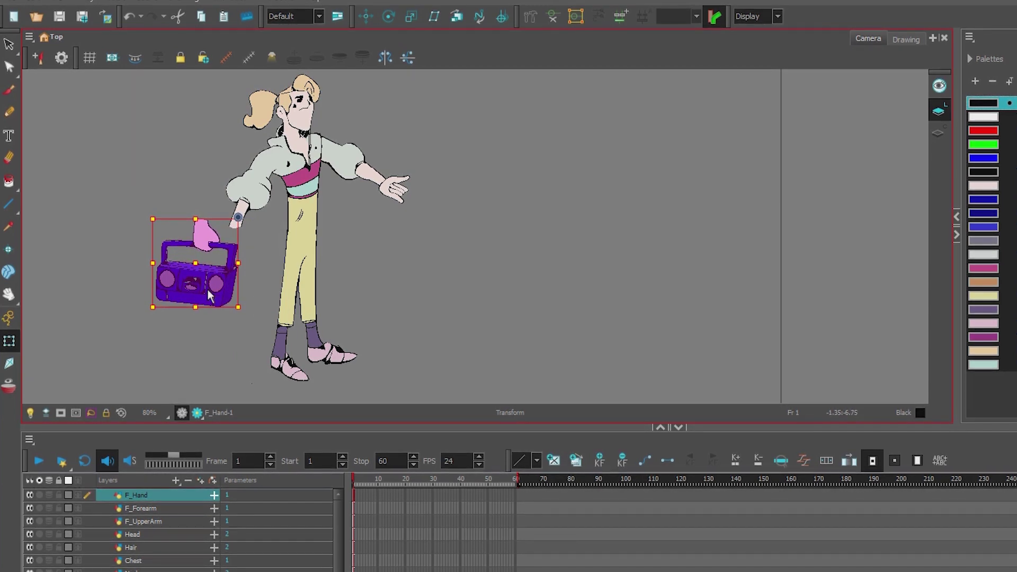
- Select the boombox artwork strokes and shift them to the right
{"action": "left_click", "coordinate": [97, 137]}
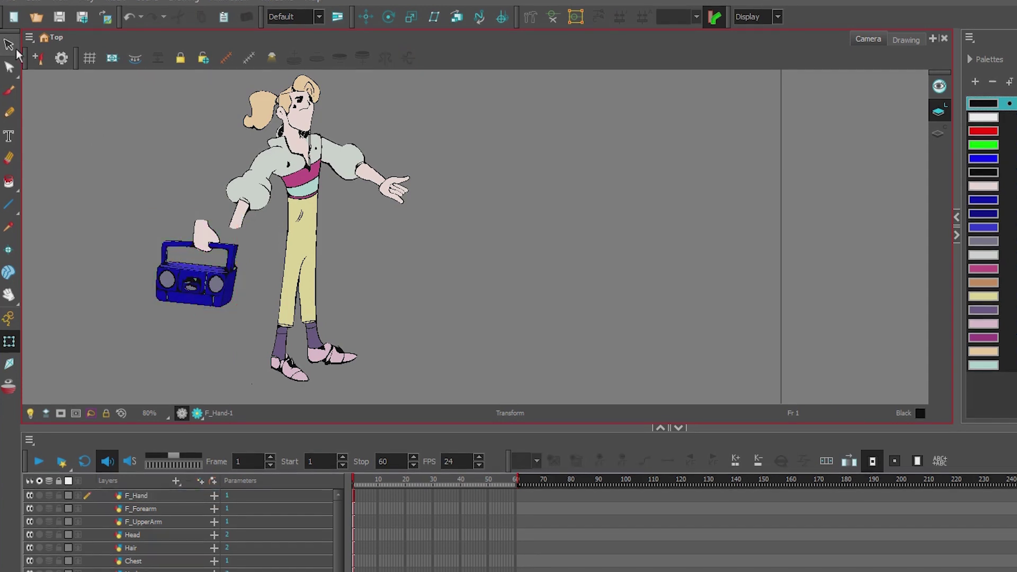
{"action": "left_click", "coordinate": [10, 46]}
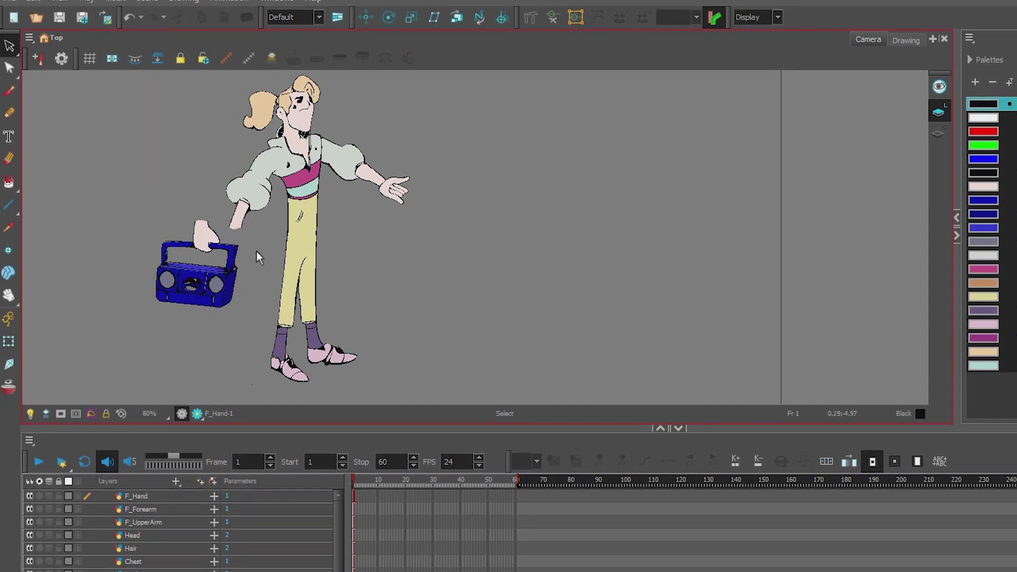
{"action": "mouse_move", "coordinate": [209, 197]}
{"action": "left_mouse_down"}
{"action": "mouse_move", "coordinate": [139, 237]}
{"action": "mouse_move", "coordinate": [140, 288]}
{"action": "mouse_move", "coordinate": [215, 325]}
{"action": "mouse_move", "coordinate": [251, 292]}
{"action": "mouse_move", "coordinate": [244, 236]}
{"action": "mouse_move", "coordinate": [209, 198]}
{"action": "left_mouse_up"}
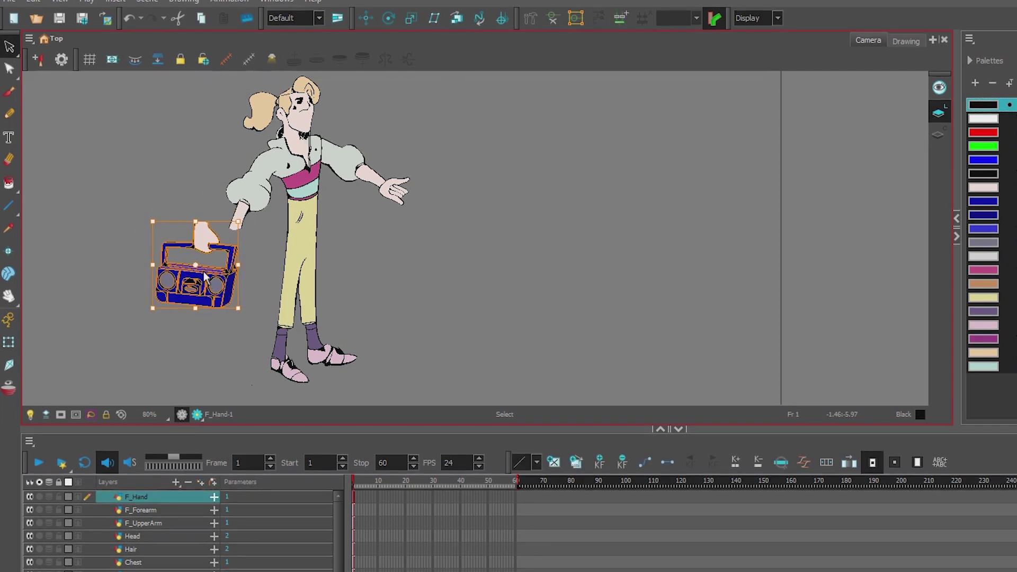
{"action": "scroll", "coordinate": [209, 280], "scroll_direction": "up", "scroll_amount": 2}
{"action": "left_click_drag", "start_coordinate": [211, 280], "coordinate": [257, 285]}
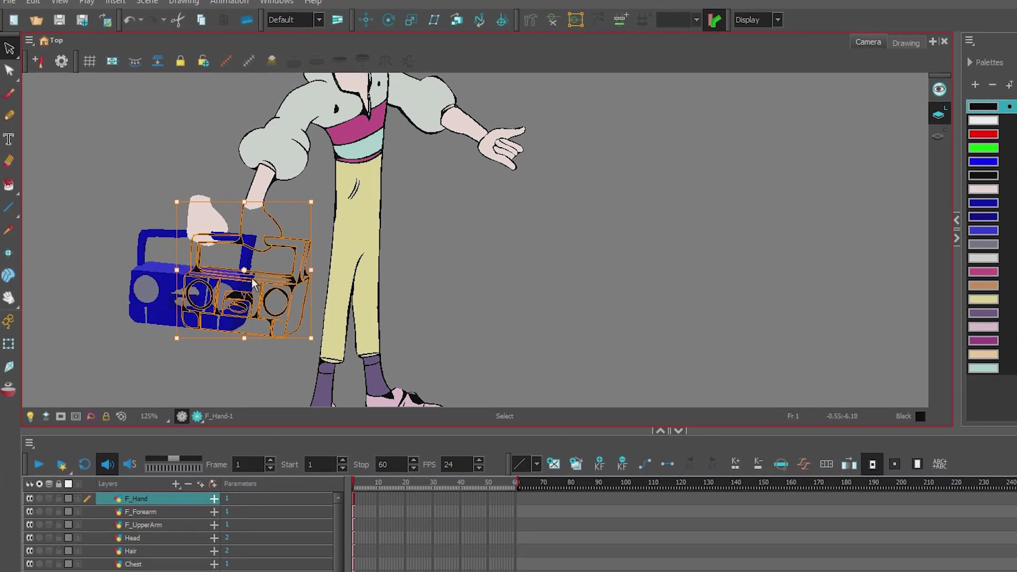
{"action": "left_click", "coordinate": [437, 291]}
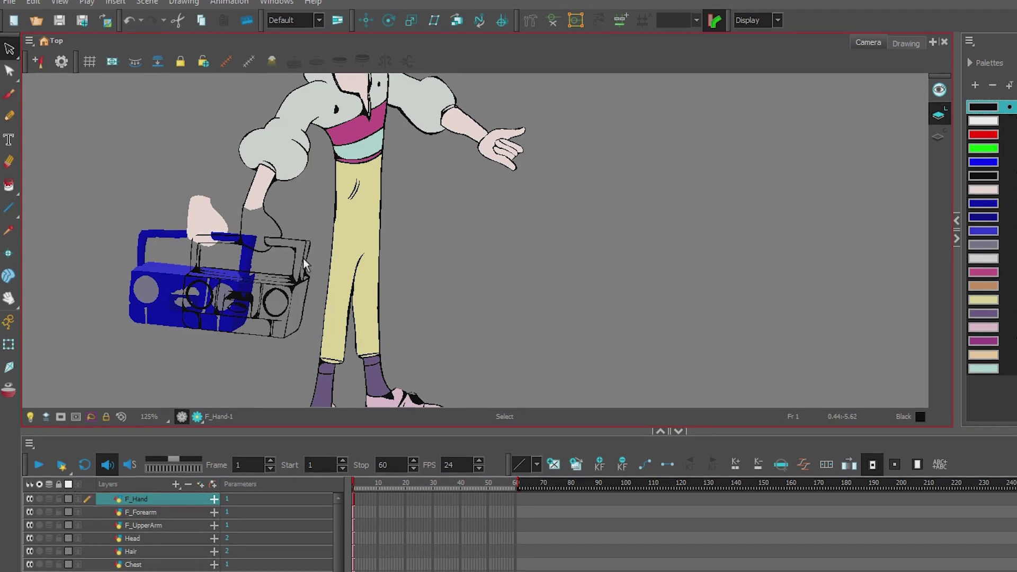
- In drawing view, move the whole hand and boombox artwork right onto the forearm
{"action": "left_click", "coordinate": [938, 139]}
{"action": "mouse_move", "coordinate": [201, 165]}
{"action": "left_mouse_down"}
{"action": "mouse_move", "coordinate": [88, 214]}
{"action": "mouse_move", "coordinate": [98, 319]}
{"action": "mouse_move", "coordinate": [189, 371]}
{"action": "mouse_move", "coordinate": [278, 337]}
{"action": "mouse_move", "coordinate": [236, 221]}
{"action": "mouse_move", "coordinate": [256, 255]}
{"action": "mouse_move", "coordinate": [280, 271]}
{"action": "mouse_move", "coordinate": [258, 228]}
{"action": "mouse_move", "coordinate": [193, 170]}
{"action": "left_mouse_up"}
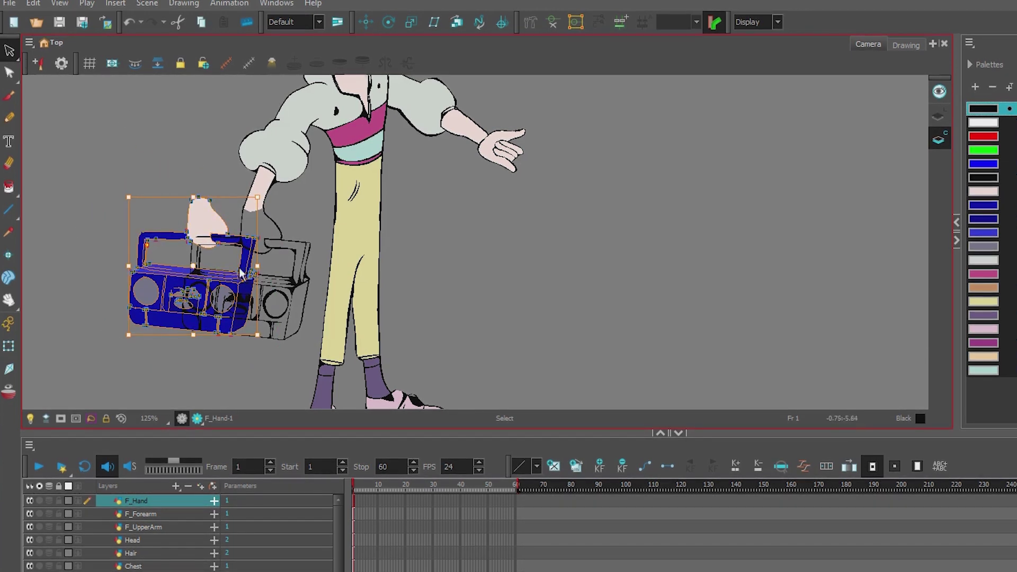
{"action": "left_click_drag", "start_coordinate": [206, 228], "coordinate": [258, 238]}
{"action": "left_click", "coordinate": [165, 228]}
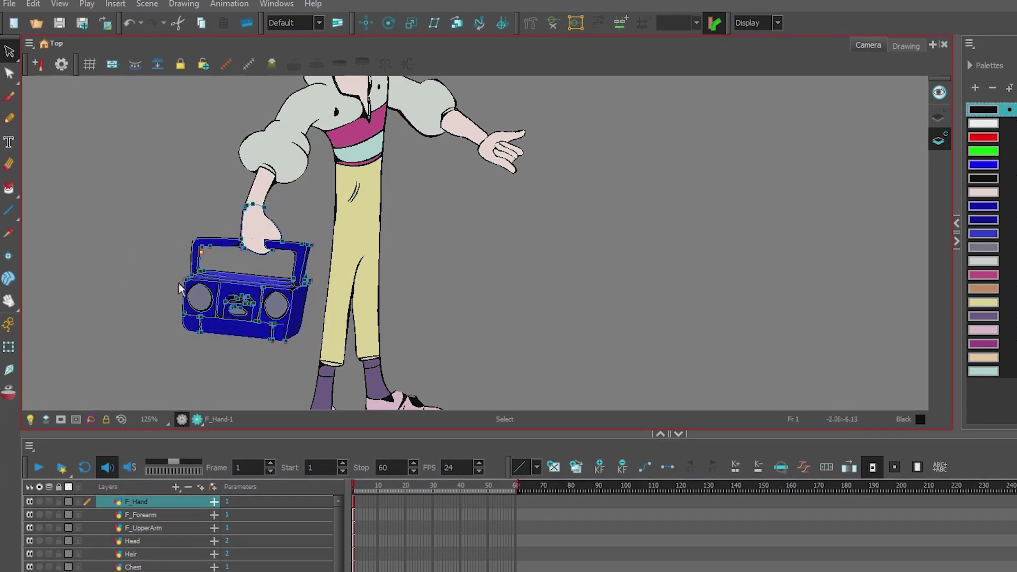
{"action": "left_click", "coordinate": [937, 122]}
{"action": "key", "text": "shift+t"}
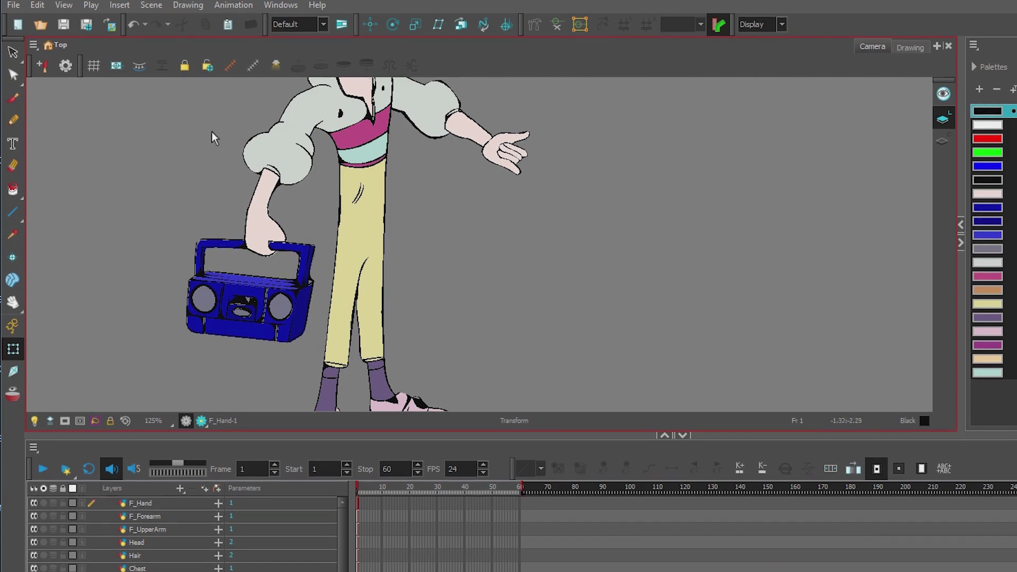
- Apply Animation > Reset to the hand layer twice, then reselect F_Hand for Reset All
{"action": "left_click", "coordinate": [231, 5]}
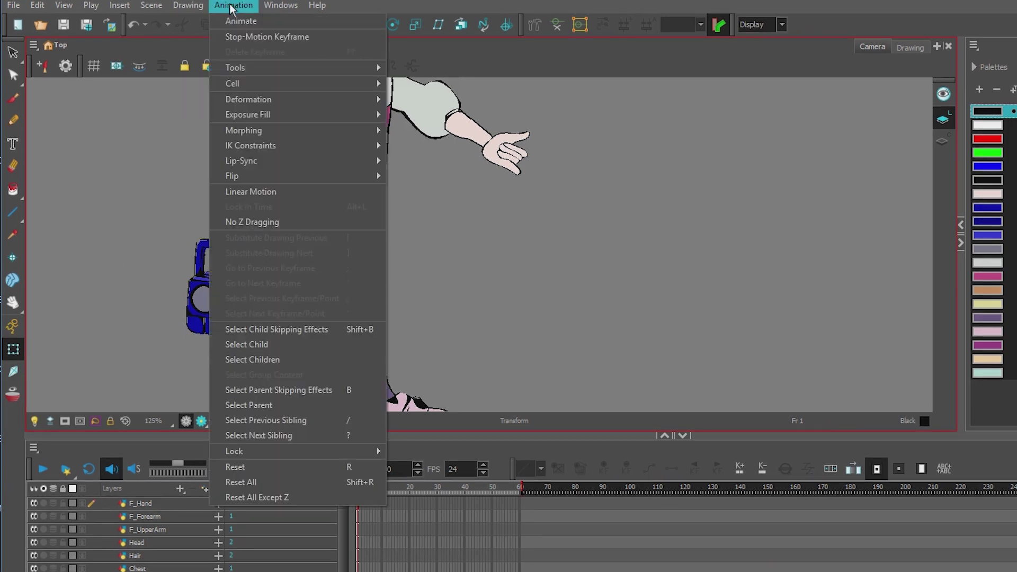
{"action": "left_click", "coordinate": [279, 467]}
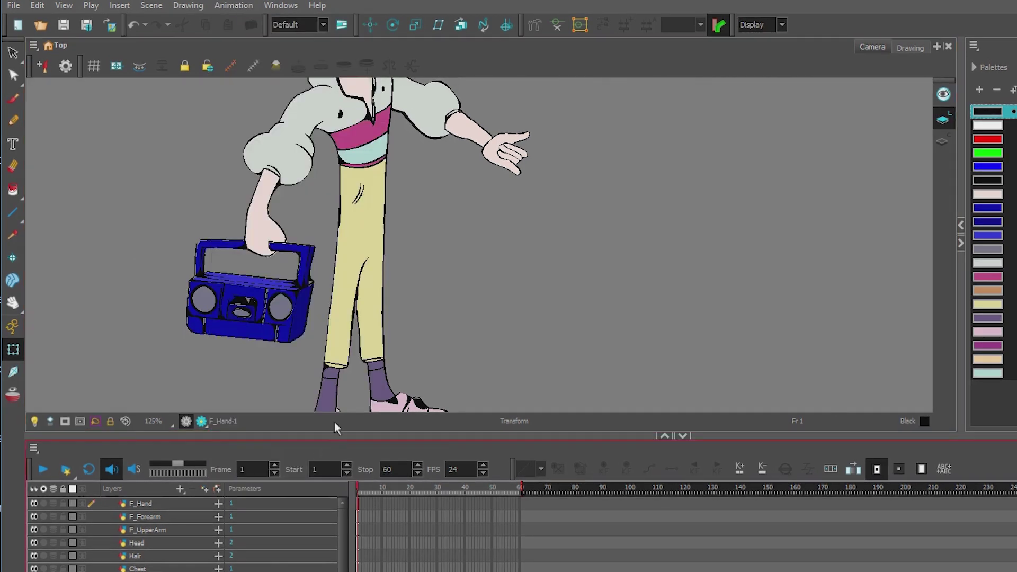
{"action": "left_click", "coordinate": [233, 9]}
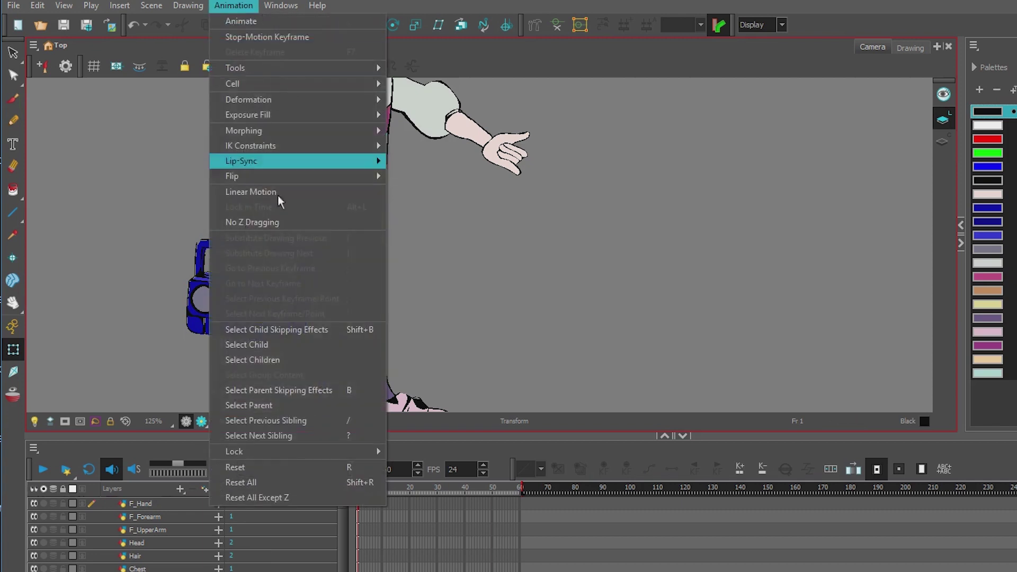
{"action": "left_click", "coordinate": [251, 469]}
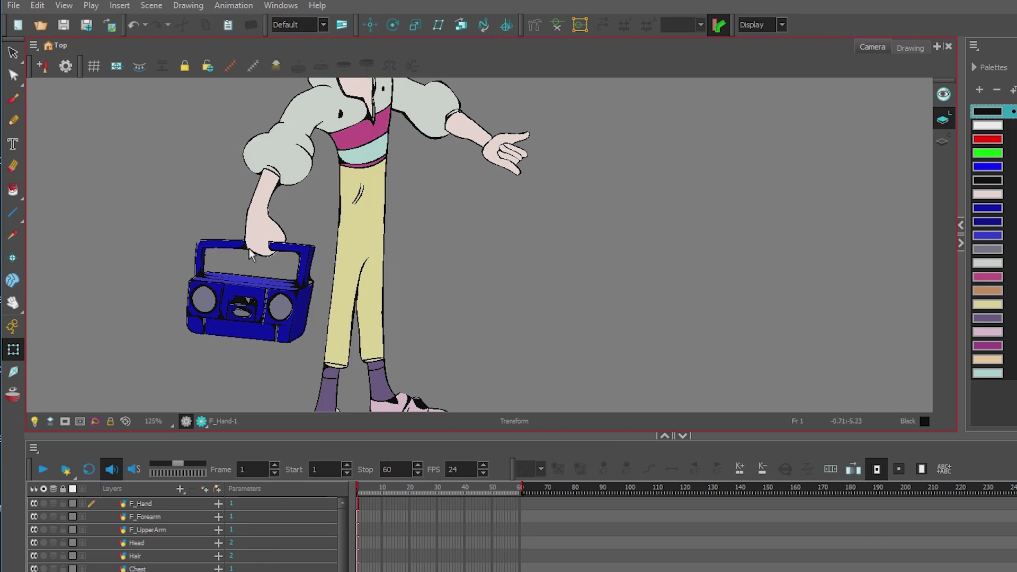
{"action": "left_click", "coordinate": [153, 504]}
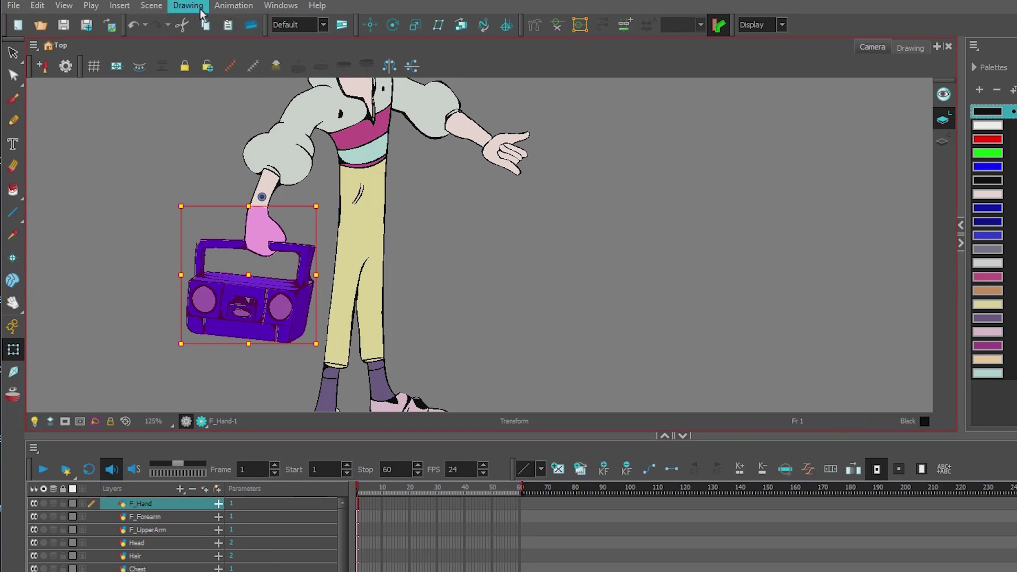
{"action": "left_click", "coordinate": [233, 5]}
{"action": "left_click", "coordinate": [291, 482]}
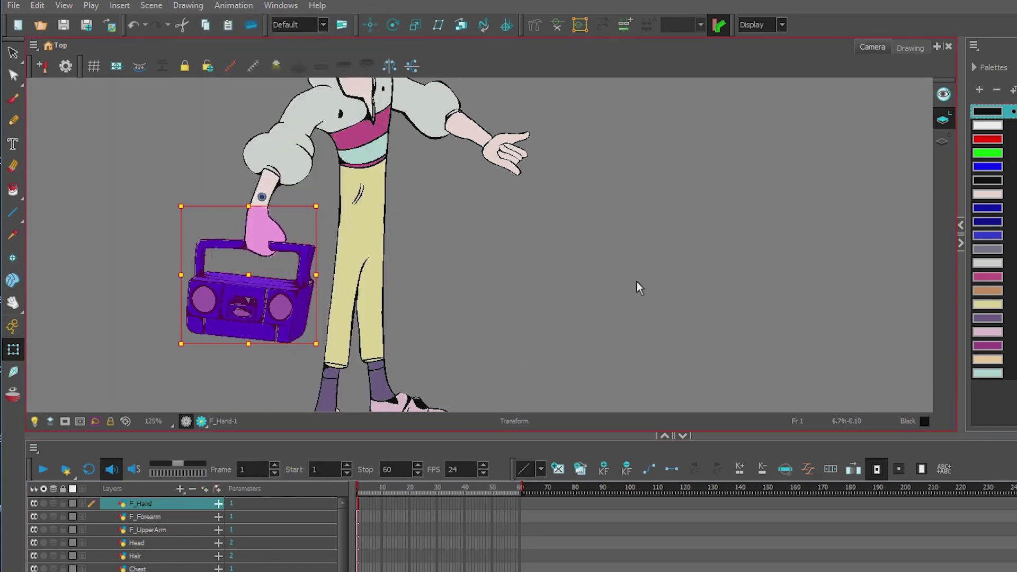
{"action": "left_click", "coordinate": [422, 334]}
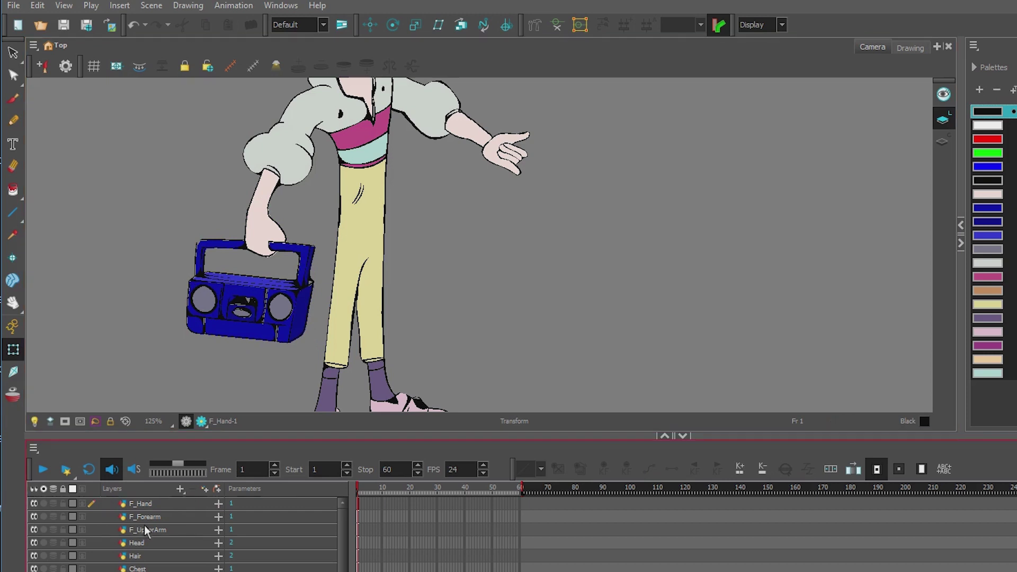
{"action": "left_click", "coordinate": [153, 506]}
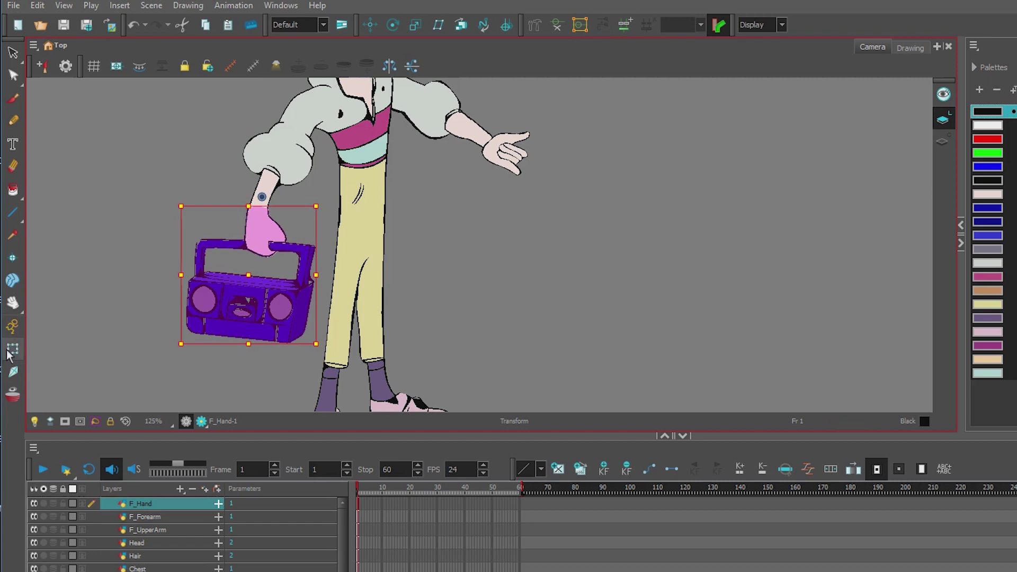
{"action": "left_click_drag", "start_coordinate": [175, 363], "coordinate": [170, 312]}
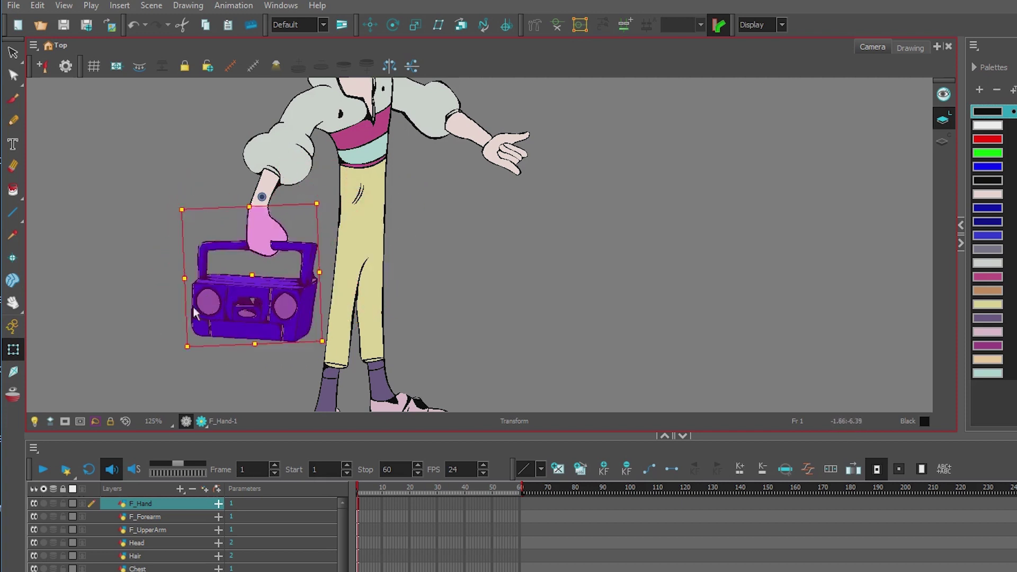
{"action": "left_click_drag", "start_coordinate": [177, 312], "coordinate": [171, 312]}
{"action": "key", "text": "ctrl+z"}
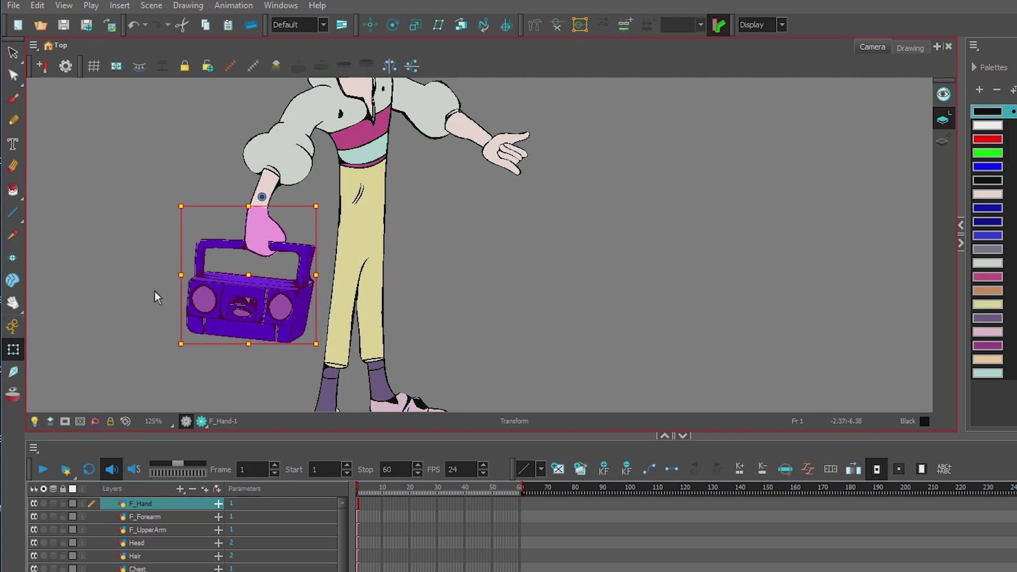
- Place the F_Hand drawing pivot on the wrist, nudging it slightly lower after test rotations
{"action": "left_click", "coordinate": [17, 263]}
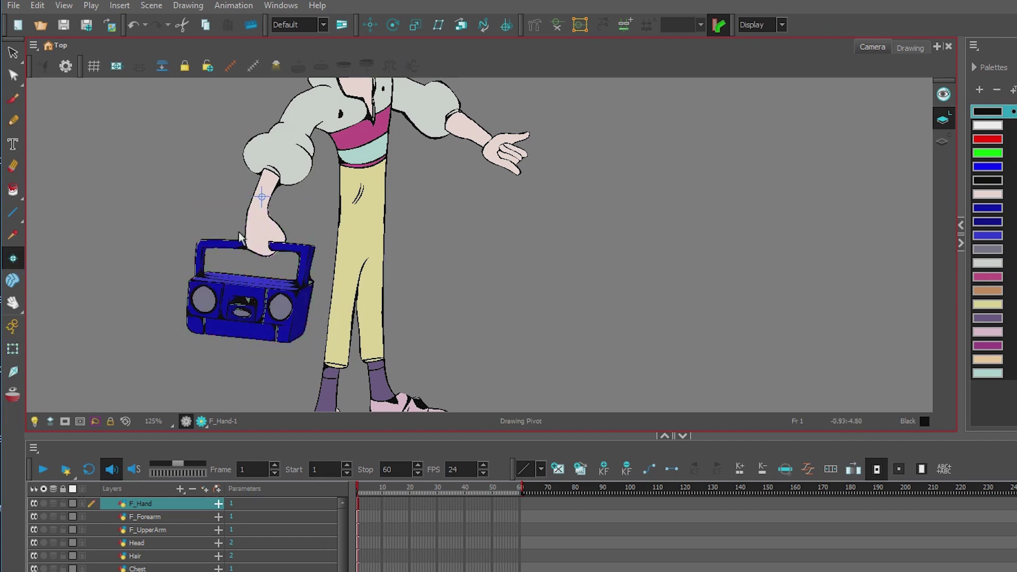
{"action": "left_click", "coordinate": [258, 212]}
{"action": "left_click", "coordinate": [12, 349]}
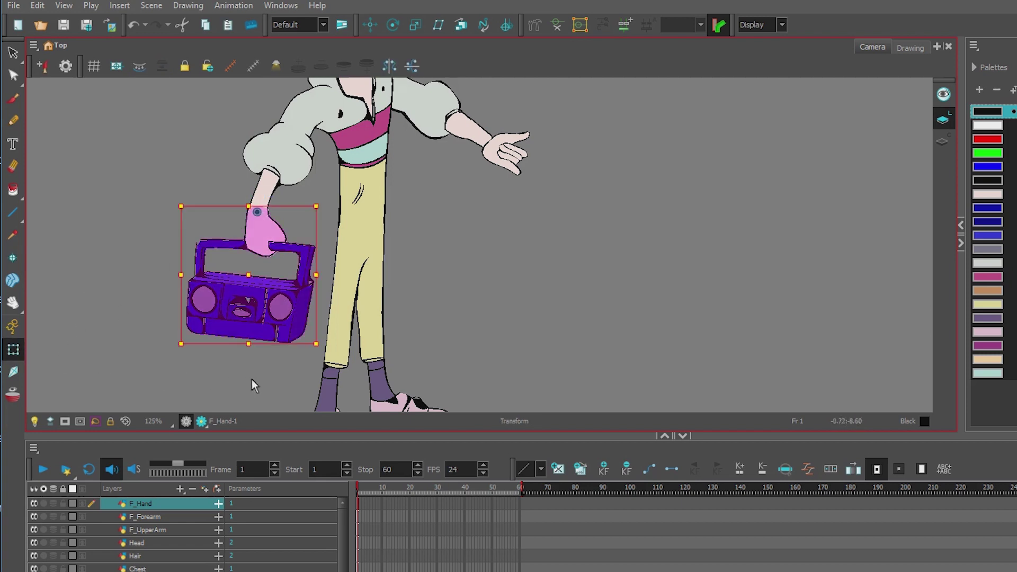
{"action": "mouse_move", "coordinate": [325, 366]}
{"action": "left_mouse_down"}
{"action": "mouse_move", "coordinate": [248, 370]}
{"action": "mouse_move", "coordinate": [363, 358]}
{"action": "mouse_move", "coordinate": [305, 364]}
{"action": "mouse_move", "coordinate": [319, 364]}
{"action": "left_mouse_up"}
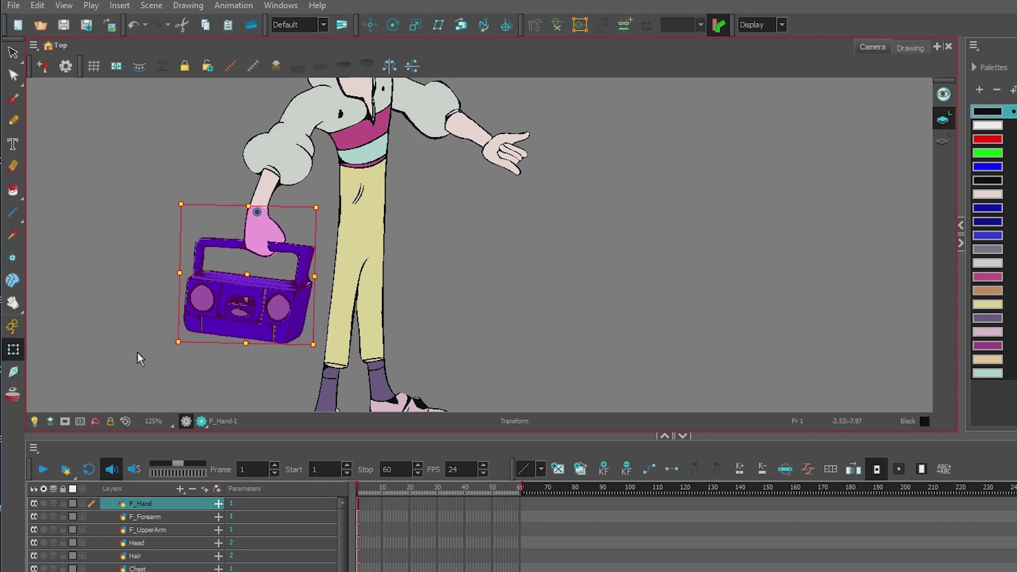
{"action": "left_click", "coordinate": [12, 258]}
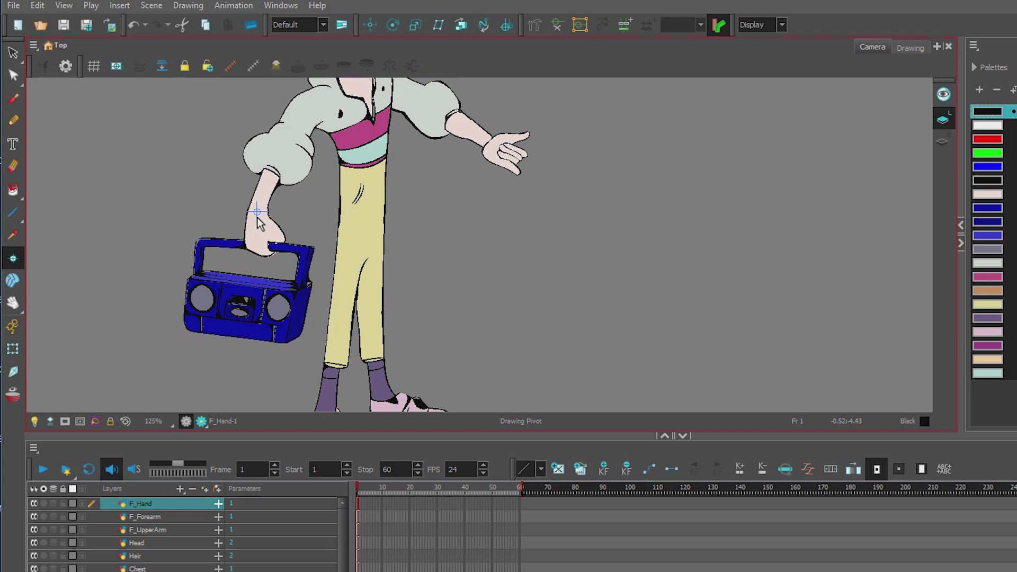
{"action": "left_click", "coordinate": [256, 216]}
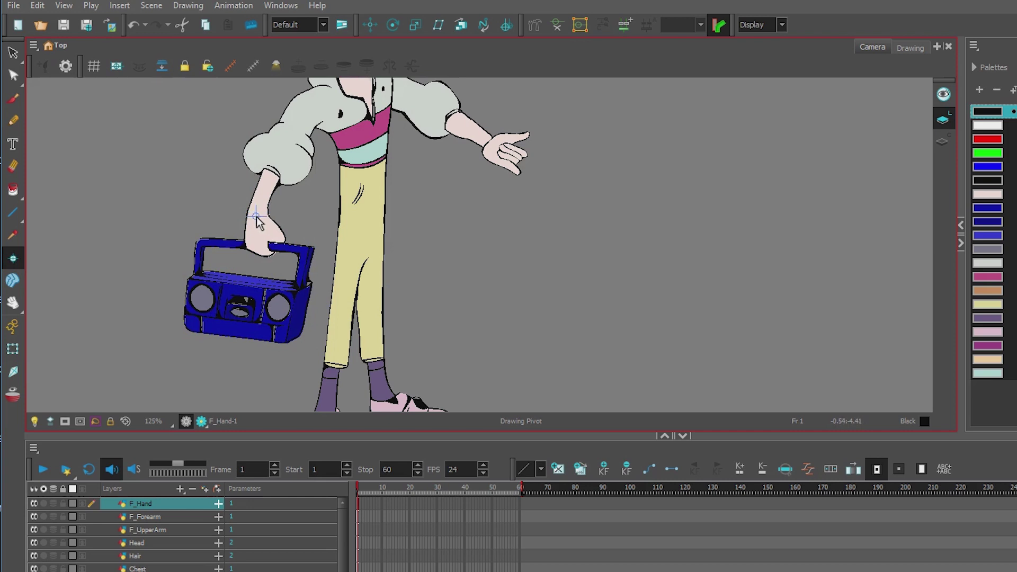
{"action": "left_click", "coordinate": [13, 351]}
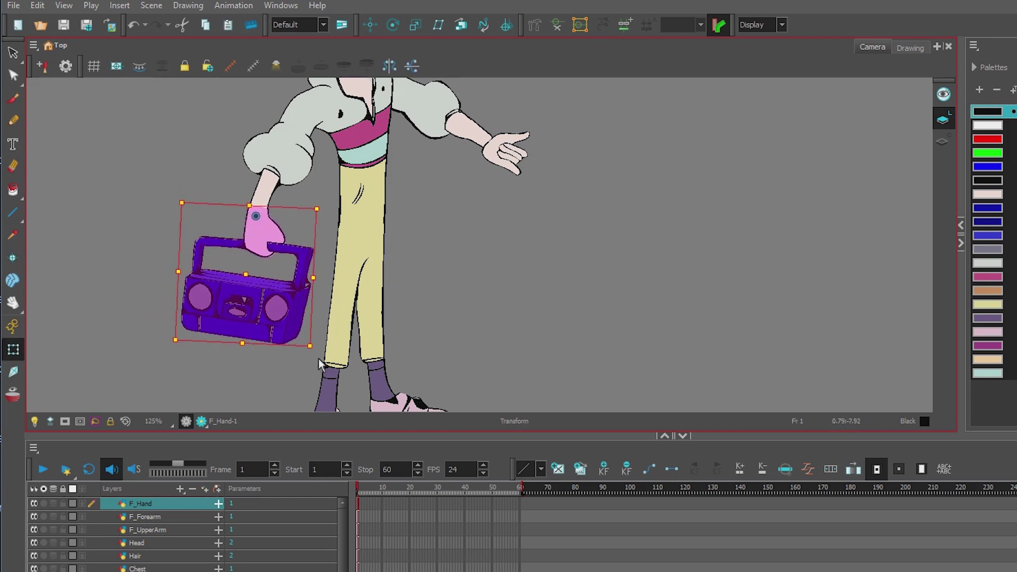
{"action": "mouse_move", "coordinate": [323, 364]}
{"action": "left_mouse_down"}
{"action": "mouse_move", "coordinate": [331, 361]}
{"action": "mouse_move", "coordinate": [275, 352]}
{"action": "mouse_move", "coordinate": [339, 356]}
{"action": "mouse_move", "coordinate": [307, 347]}
{"action": "mouse_move", "coordinate": [333, 353]}
{"action": "mouse_move", "coordinate": [336, 339]}
{"action": "mouse_move", "coordinate": [319, 344]}
{"action": "left_mouse_up"}
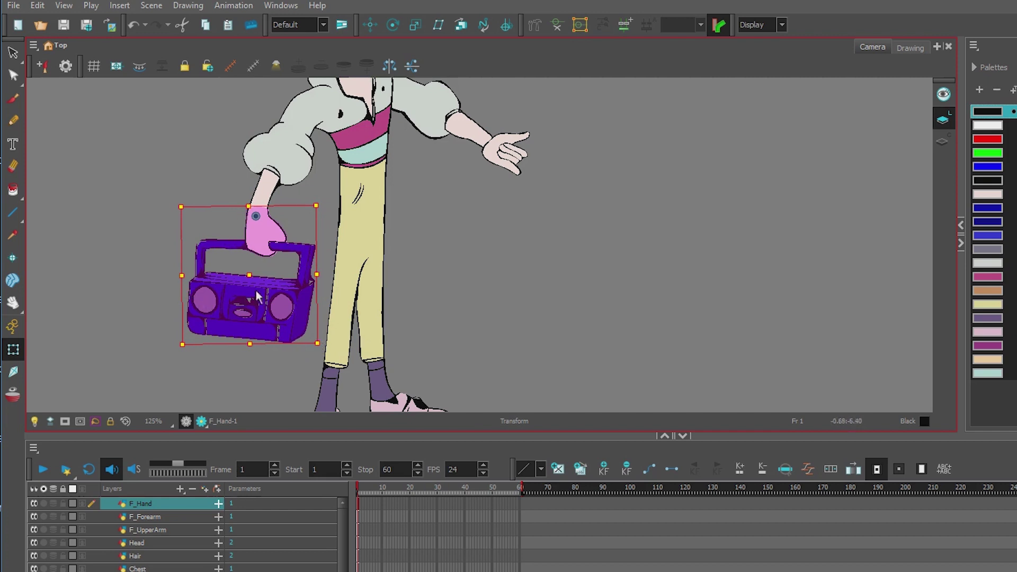
{"action": "left_click", "coordinate": [11, 52]}
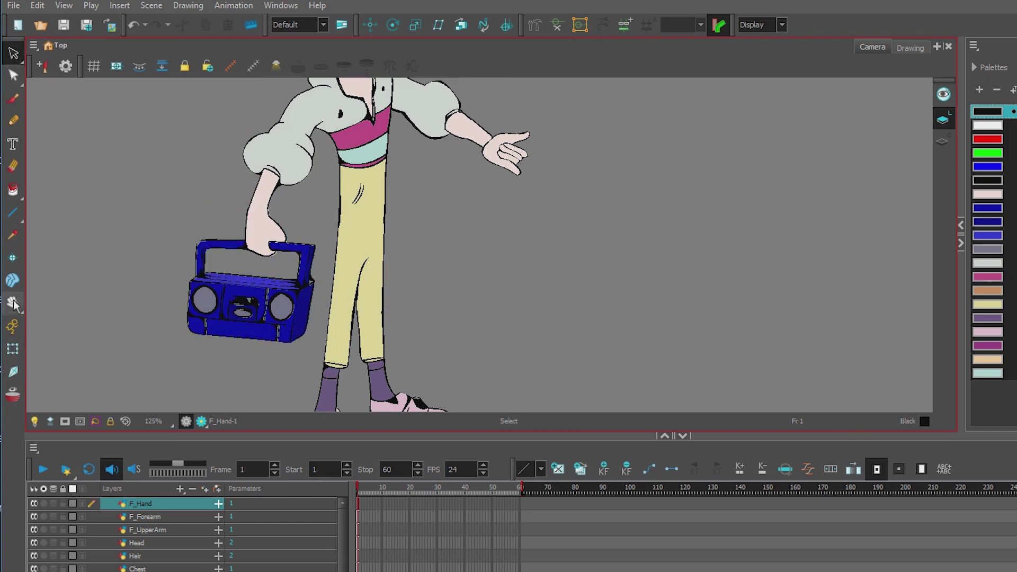
{"action": "left_click", "coordinate": [14, 259]}
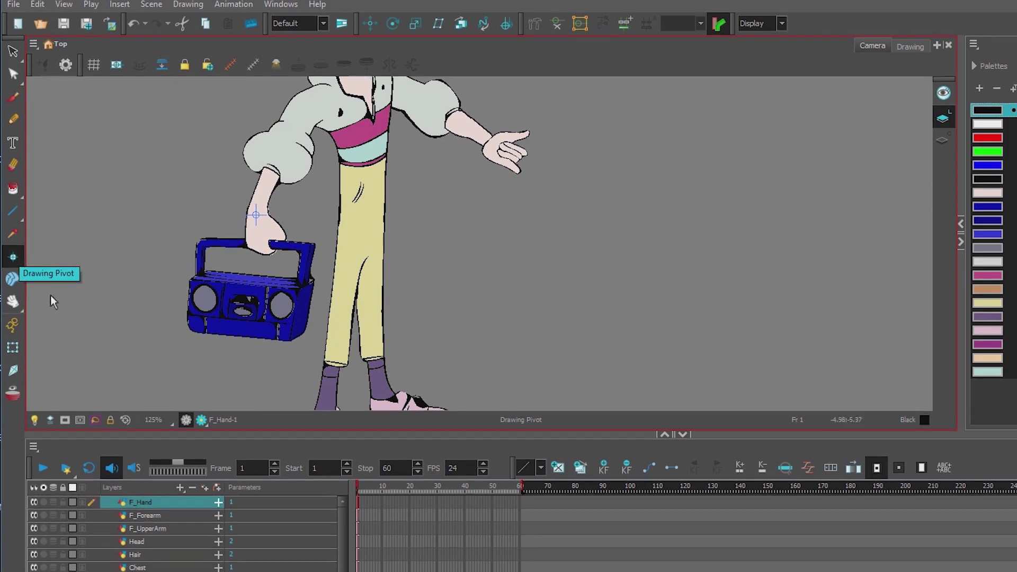
- In F_Hand's Layer Properties, set Use Embedded Pivots to Apply Embedded Pivot on Parent Peg
{"action": "right_click", "coordinate": [148, 498]}
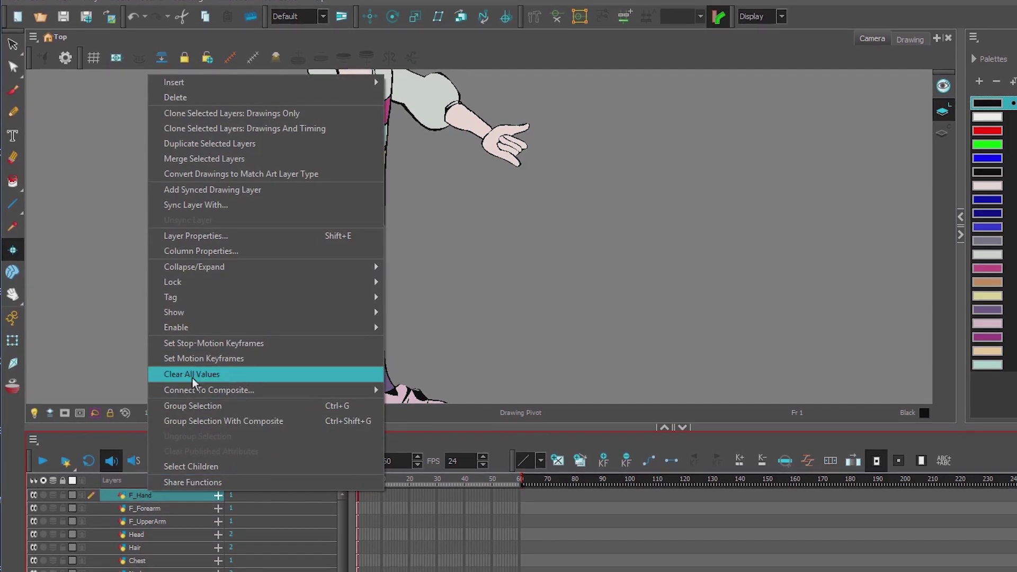
{"action": "left_click", "coordinate": [211, 236]}
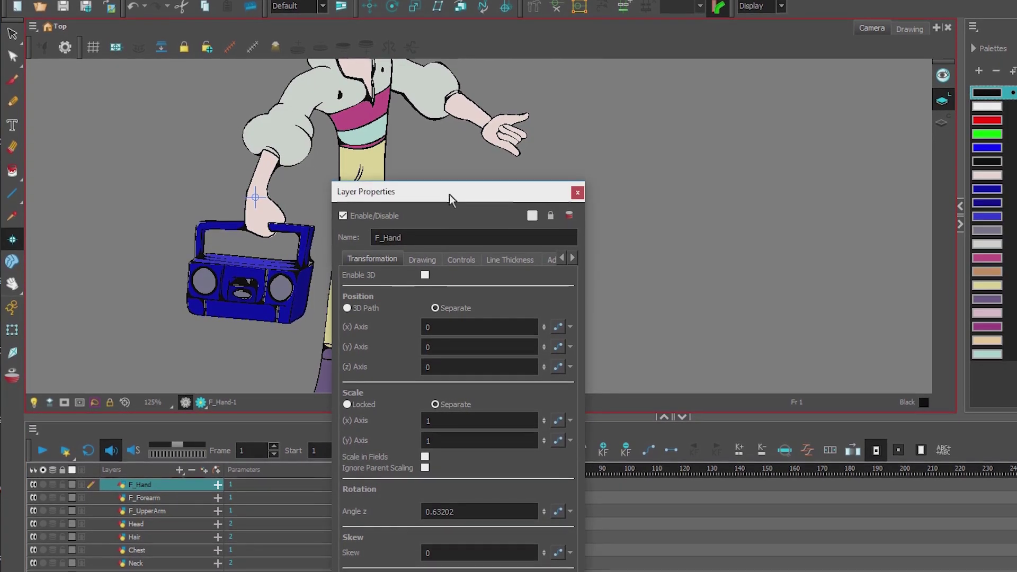
{"action": "left_click_drag", "start_coordinate": [453, 189], "coordinate": [484, 126]}
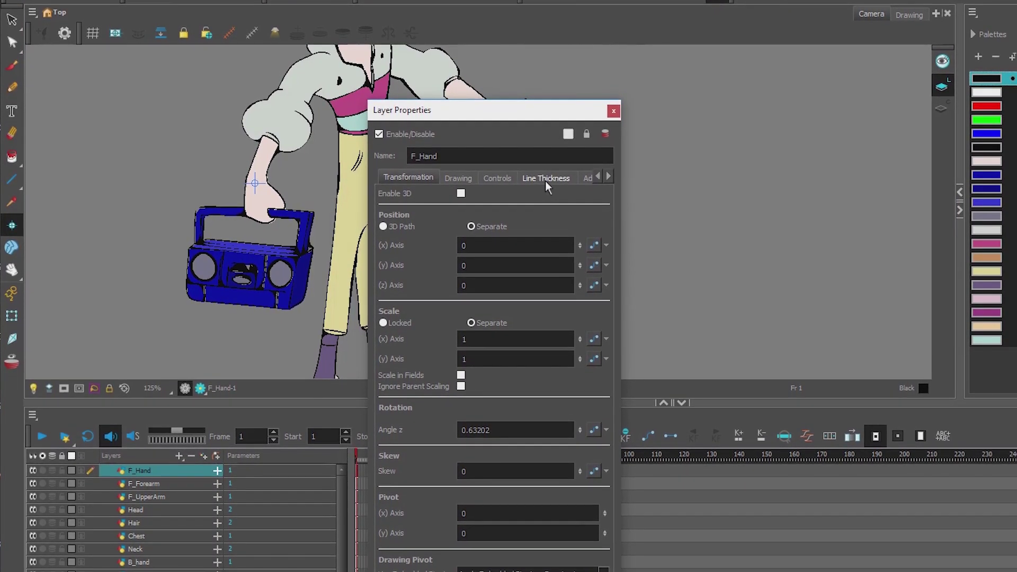
{"action": "left_click_drag", "start_coordinate": [472, 109], "coordinate": [446, 63]}
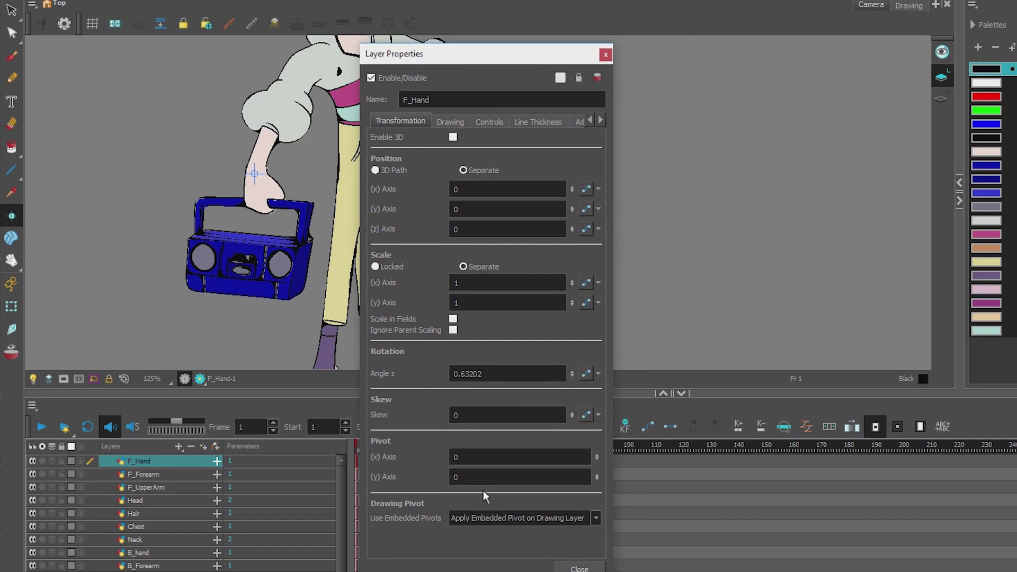
{"action": "left_click", "coordinate": [597, 519]}
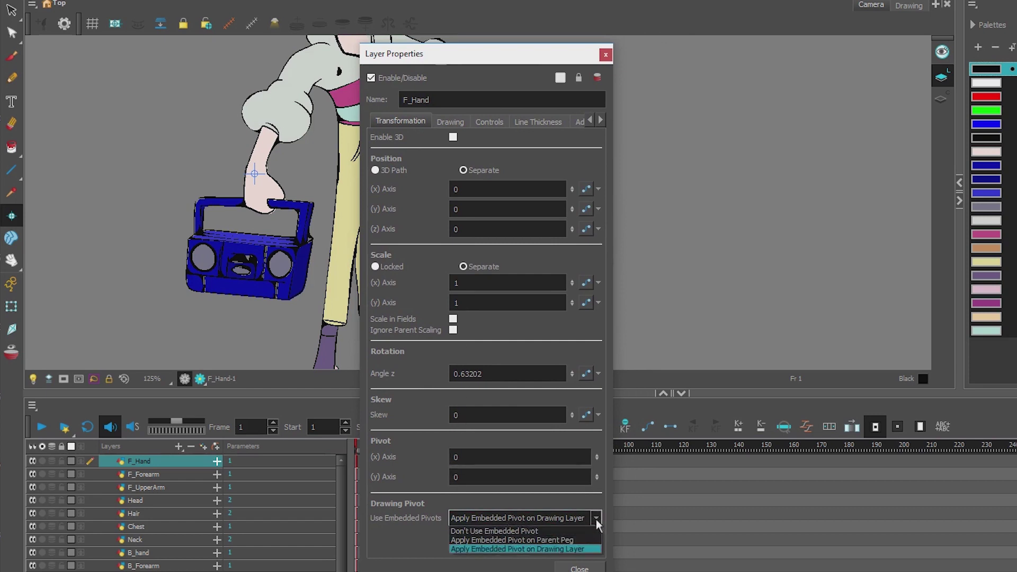
{"action": "left_click", "coordinate": [578, 540]}
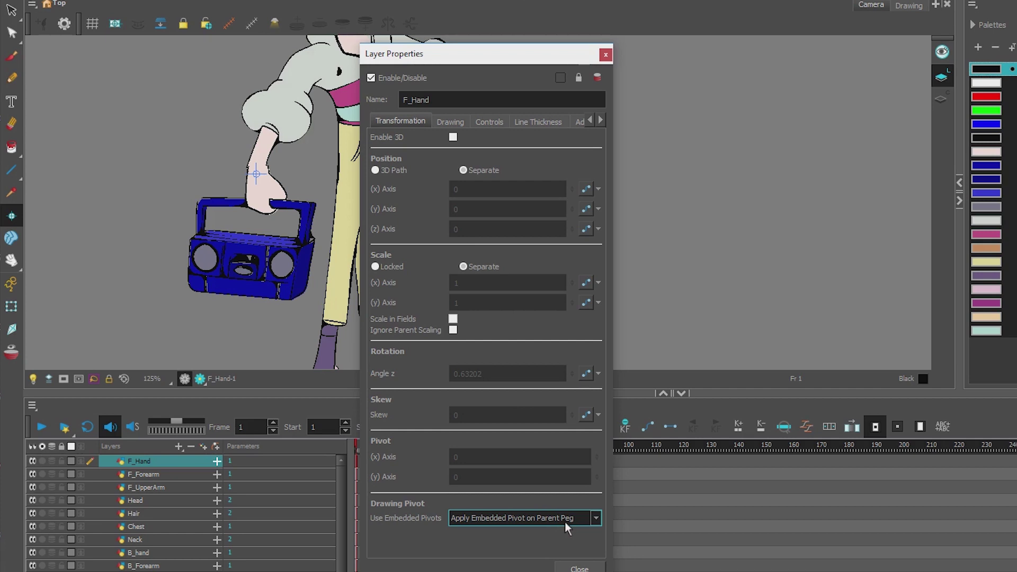
{"action": "left_click_drag", "start_coordinate": [454, 58], "coordinate": [474, 60]}
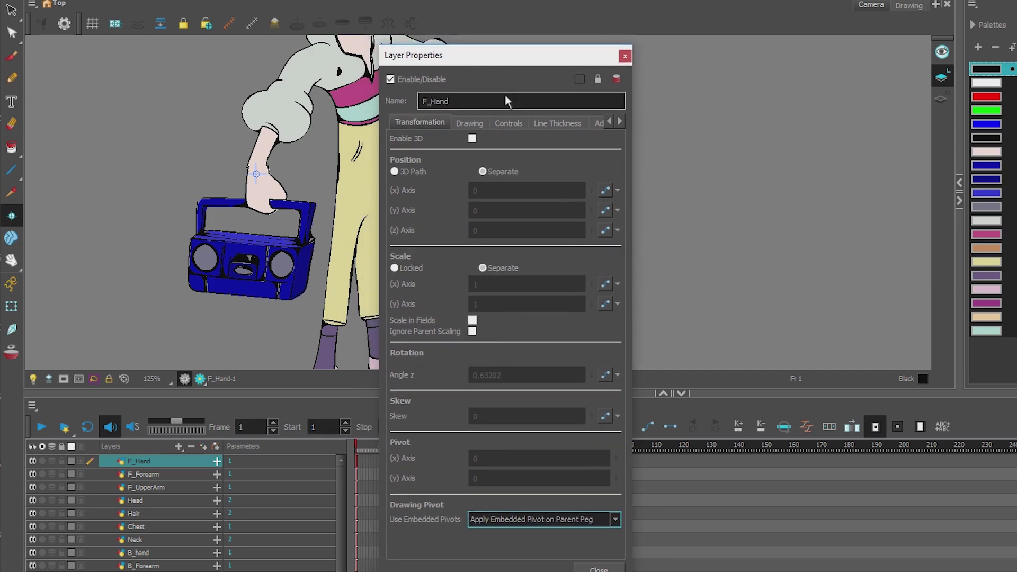
- On the Controls tab, uncheck Animate Using Animation Tools for F_Hand
{"action": "left_click", "coordinate": [513, 123]}
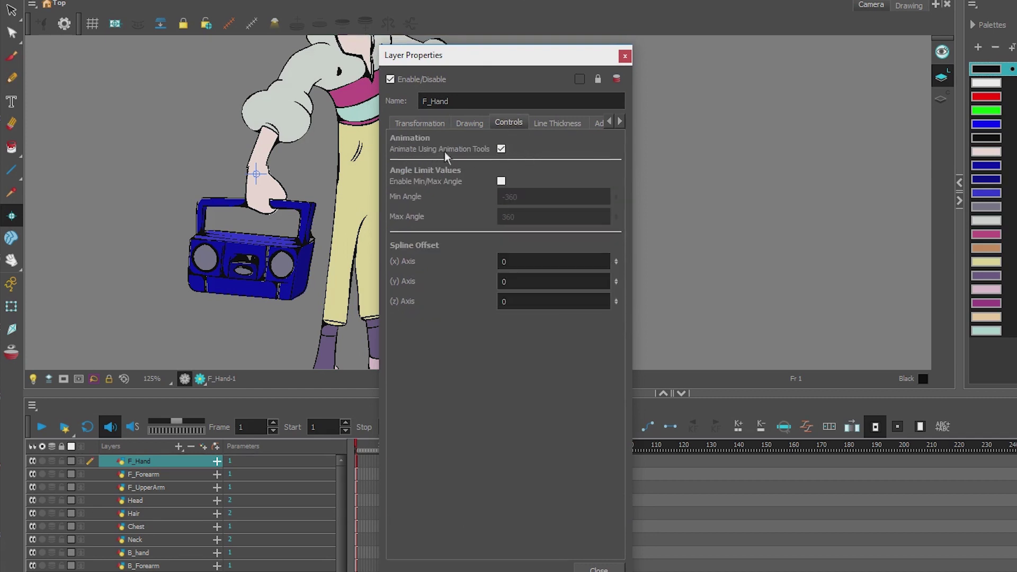
{"action": "left_click", "coordinate": [501, 149]}
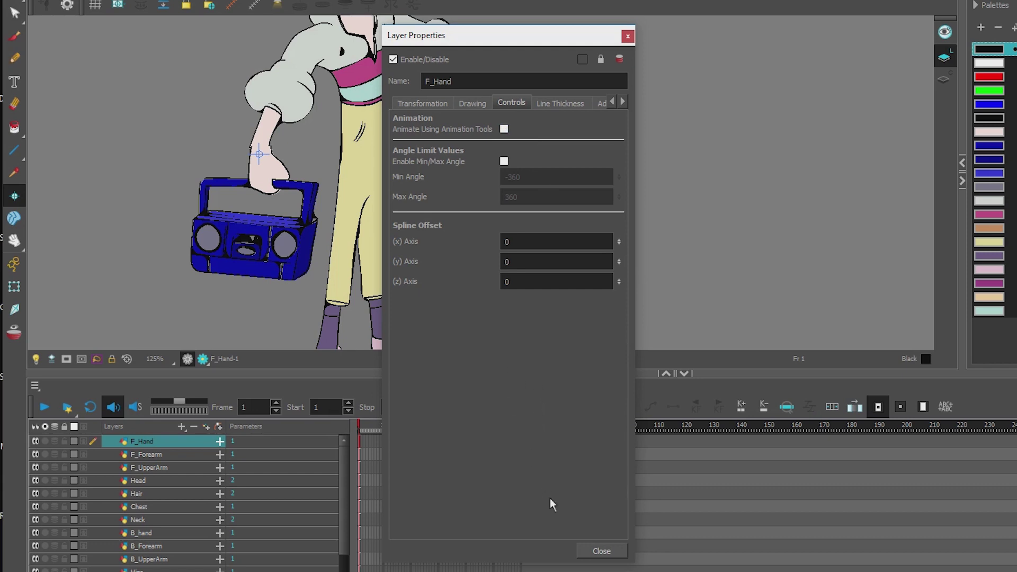
- Close the layer settings, nudge the hand drawing left, and add parent peg F_Hand-P
{"action": "left_click", "coordinate": [608, 550]}
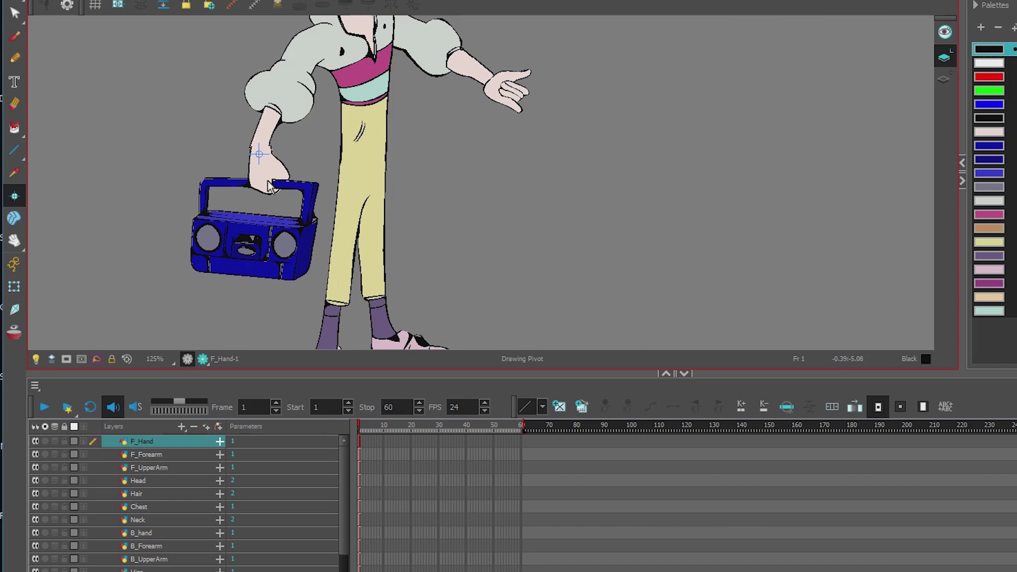
{"action": "left_click", "coordinate": [12, 291]}
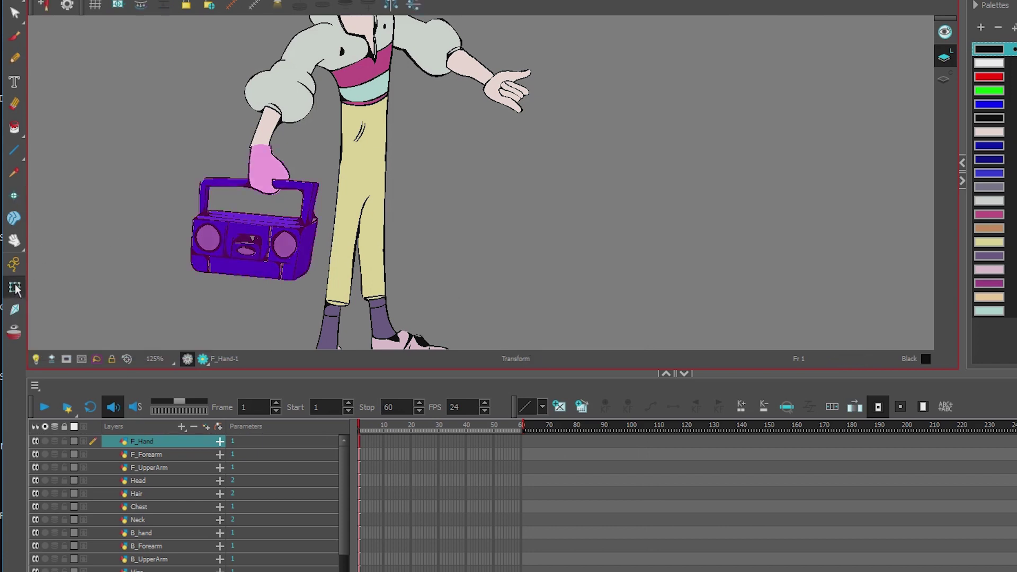
{"action": "key", "text": "Left"}
{"action": "left_click", "coordinate": [206, 147]}
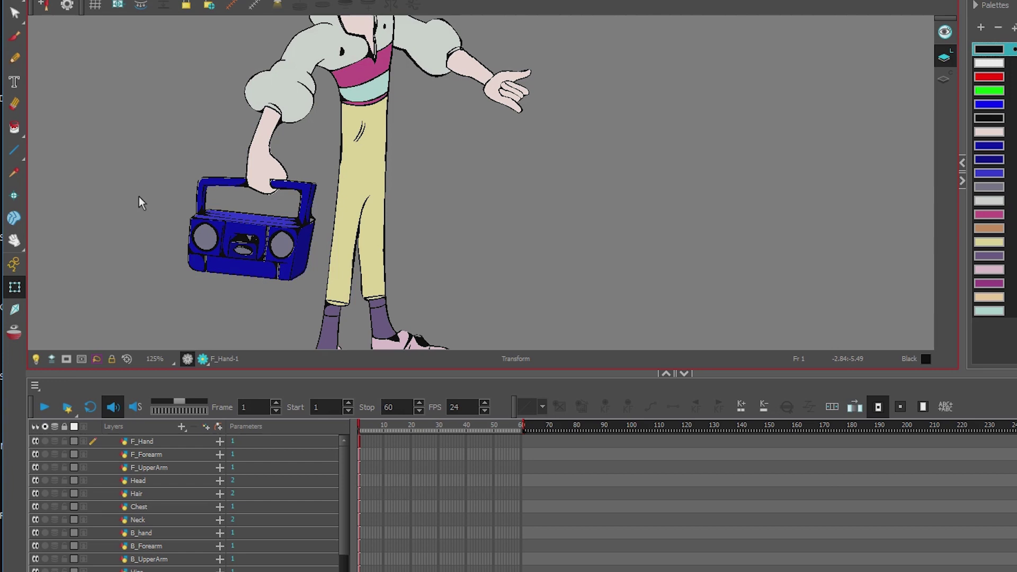
{"action": "left_click", "coordinate": [141, 447]}
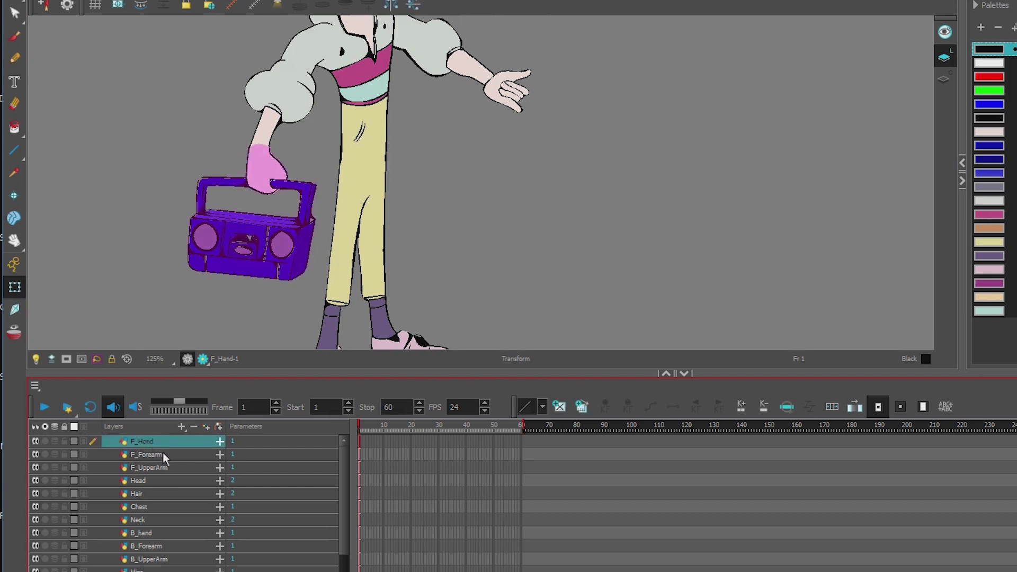
{"action": "key", "text": "ctrl+p"}
{"action": "left_click", "coordinate": [166, 442]}
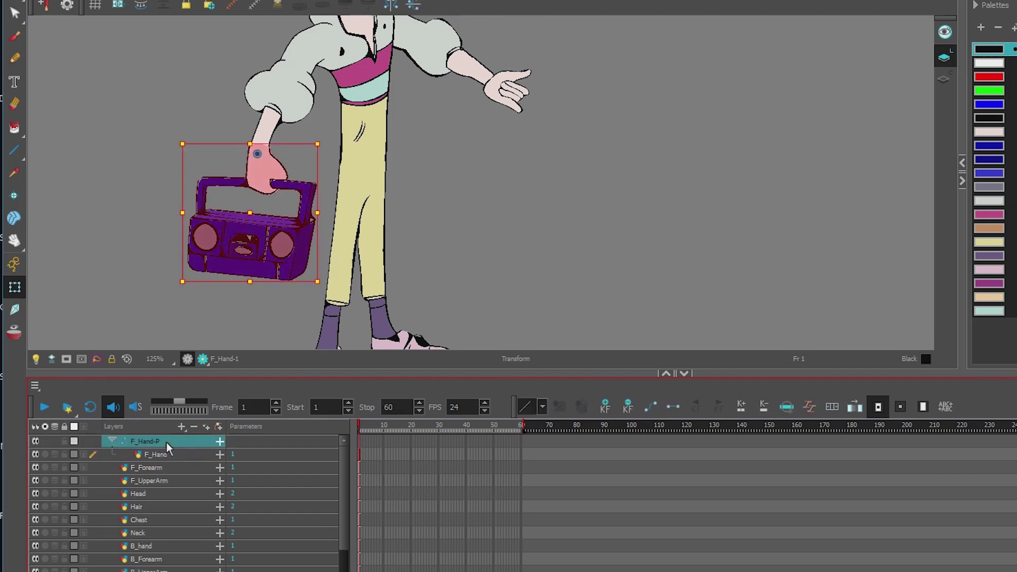
{"action": "left_click", "coordinate": [159, 470]}
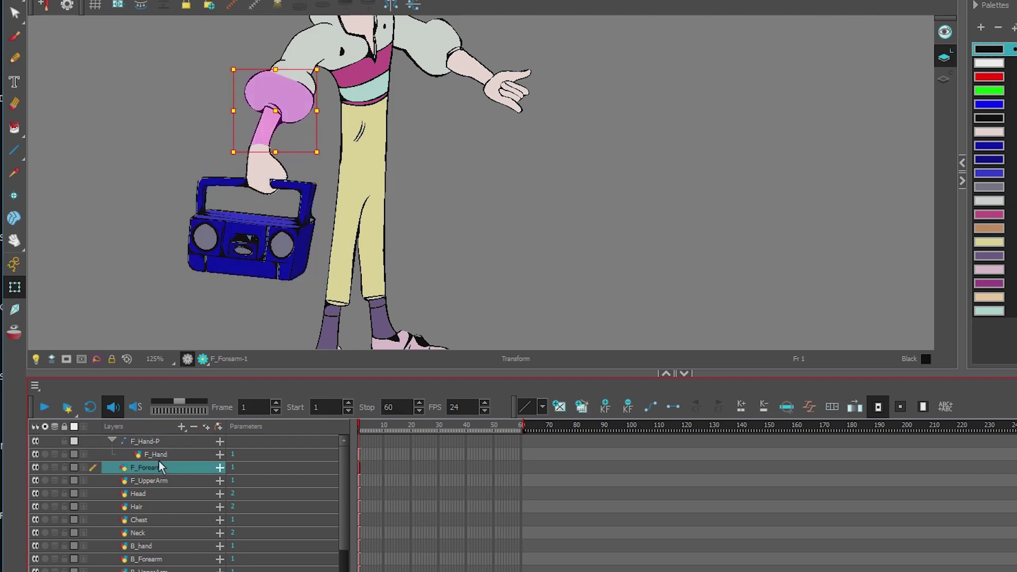
{"action": "right_click", "coordinate": [210, 87]}
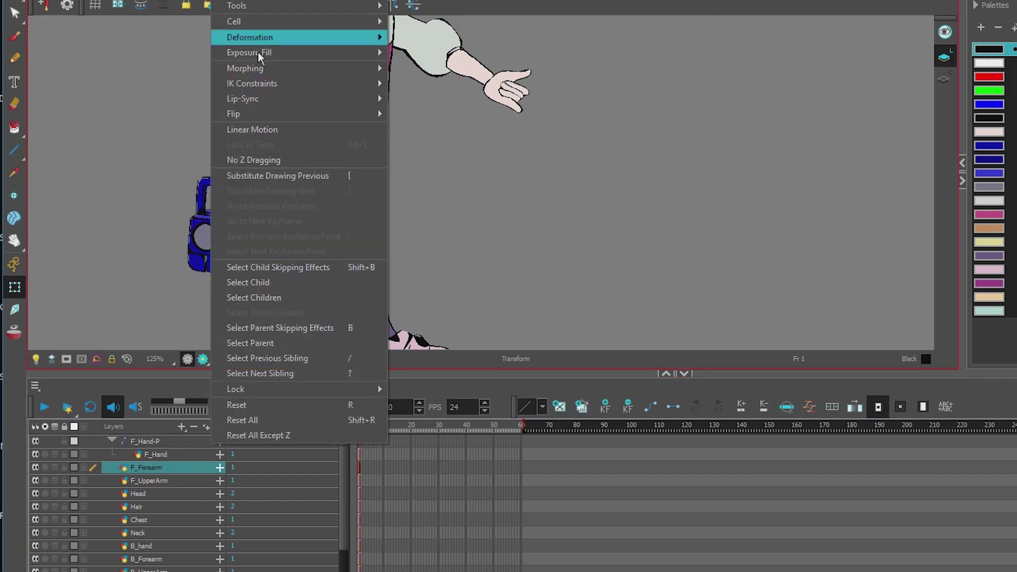
{"action": "left_click", "coordinate": [286, 406]}
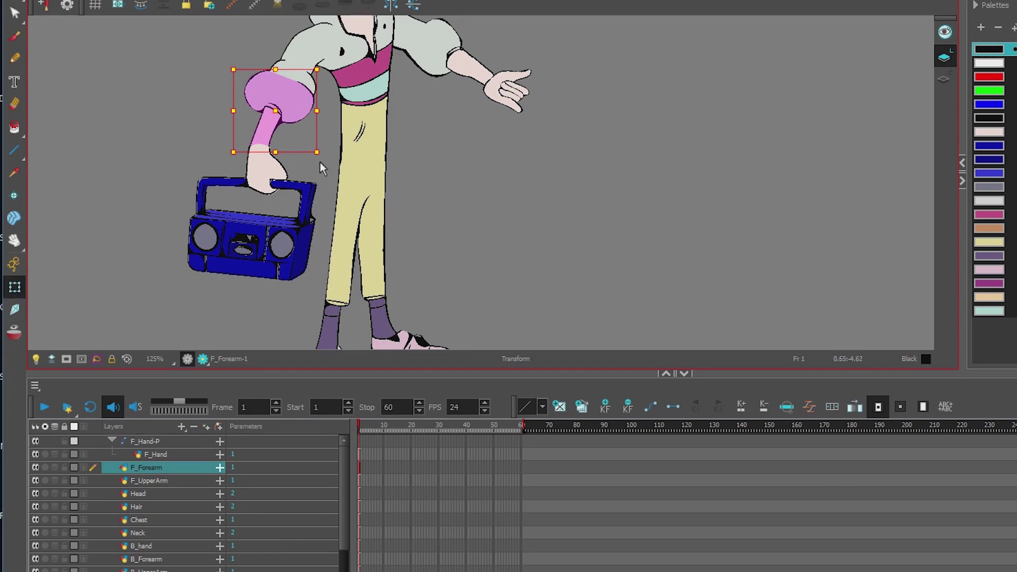
{"action": "mouse_move", "coordinate": [323, 170]}
{"action": "left_mouse_down"}
{"action": "mouse_move", "coordinate": [208, 165]}
{"action": "mouse_move", "coordinate": [483, 154]}
{"action": "mouse_move", "coordinate": [328, 174]}
{"action": "mouse_move", "coordinate": [212, 173]}
{"action": "mouse_move", "coordinate": [445, 167]}
{"action": "mouse_move", "coordinate": [311, 169]}
{"action": "left_mouse_up"}
{"action": "key", "text": "r"}
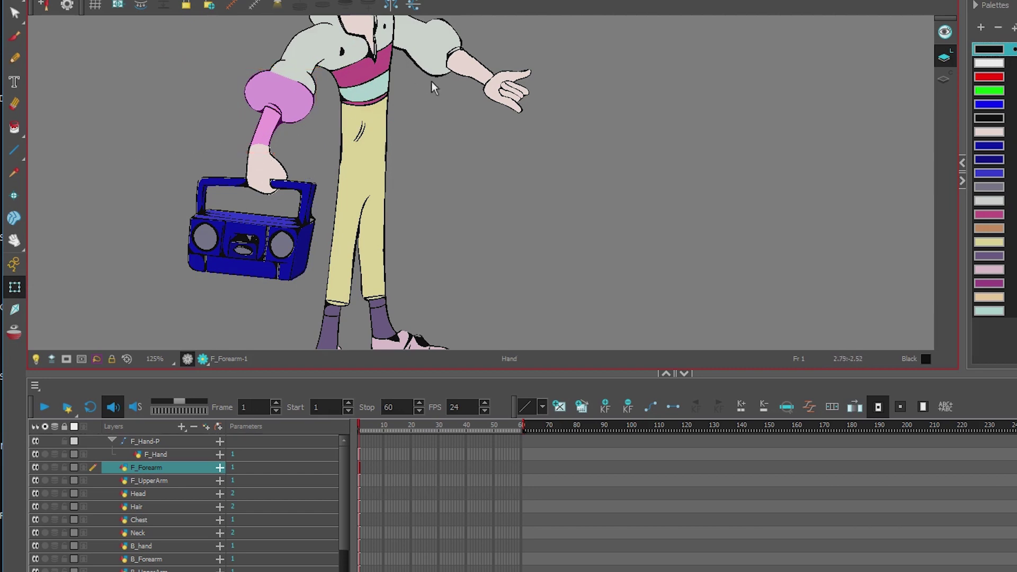
- Fit the character in view and place the F_Forearm pivot on the sleeve, testing a rotation
{"action": "key", "text": "shift+m"}
{"action": "scroll", "coordinate": [439, 180], "scroll_direction": "down", "scroll_amount": 1}
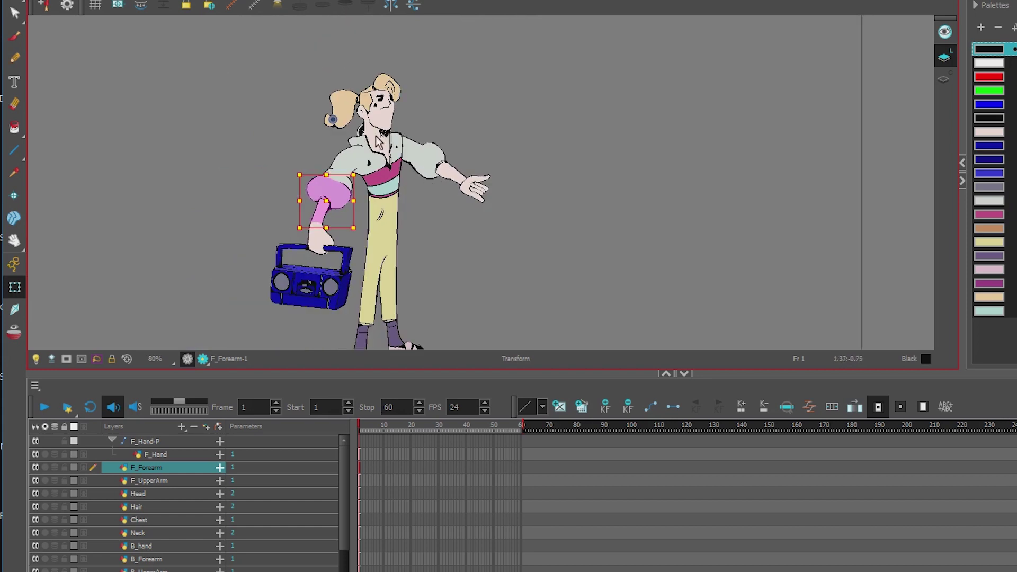
{"action": "left_click_drag", "start_coordinate": [335, 176], "coordinate": [358, 114]}
{"action": "left_click", "coordinate": [14, 198]}
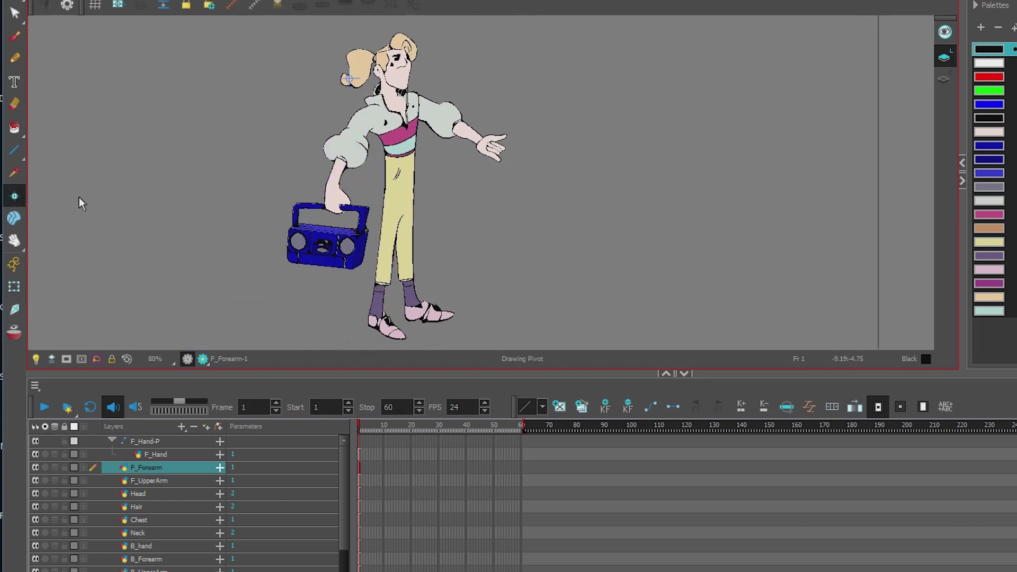
{"action": "left_click", "coordinate": [345, 147]}
{"action": "scroll", "coordinate": [362, 208], "scroll_direction": "up", "scroll_amount": 1}
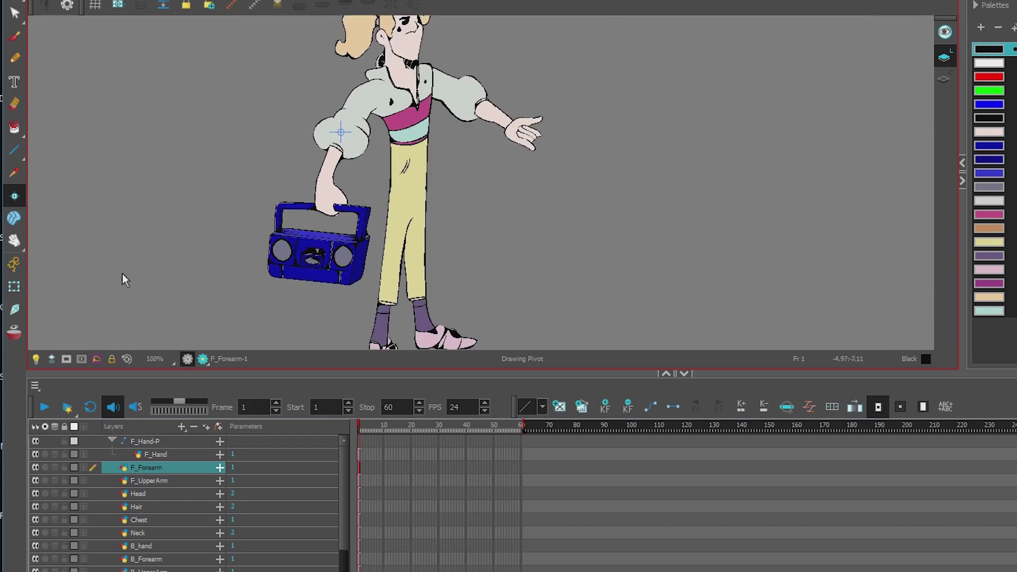
{"action": "left_click", "coordinate": [14, 286]}
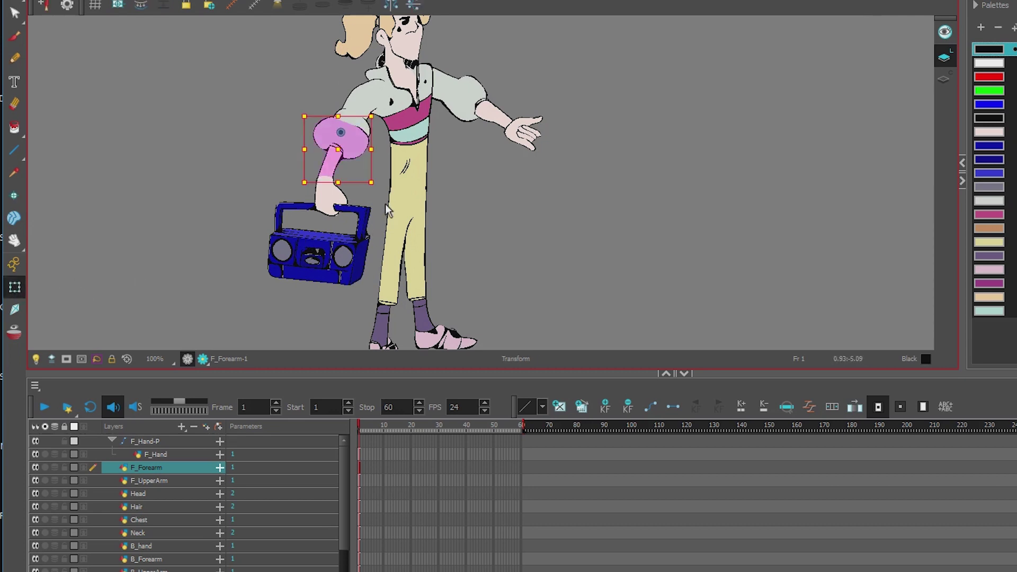
{"action": "mouse_move", "coordinate": [385, 209]}
{"action": "left_mouse_down"}
{"action": "mouse_move", "coordinate": [379, 158]}
{"action": "mouse_move", "coordinate": [391, 190]}
{"action": "mouse_move", "coordinate": [401, 180]}
{"action": "mouse_move", "coordinate": [370, 193]}
{"action": "mouse_move", "coordinate": [378, 188]}
{"action": "left_mouse_up"}
- Fine-tune the forearm pivot position, test-swing the forearm, and undo the rotations
{"action": "left_click", "coordinate": [14, 196]}
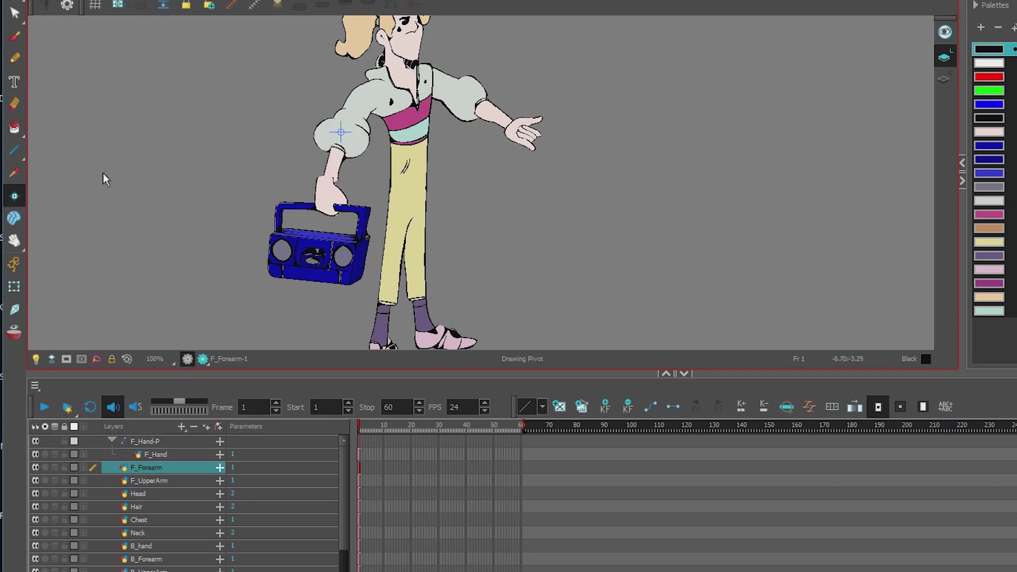
{"action": "left_click", "coordinate": [343, 137]}
{"action": "left_click", "coordinate": [14, 287]}
{"action": "mouse_move", "coordinate": [359, 208]}
{"action": "left_mouse_down"}
{"action": "mouse_move", "coordinate": [332, 217]}
{"action": "mouse_move", "coordinate": [391, 189]}
{"action": "mouse_move", "coordinate": [354, 175]}
{"action": "mouse_move", "coordinate": [349, 191]}
{"action": "mouse_move", "coordinate": [381, 183]}
{"action": "mouse_move", "coordinate": [340, 227]}
{"action": "left_mouse_up"}
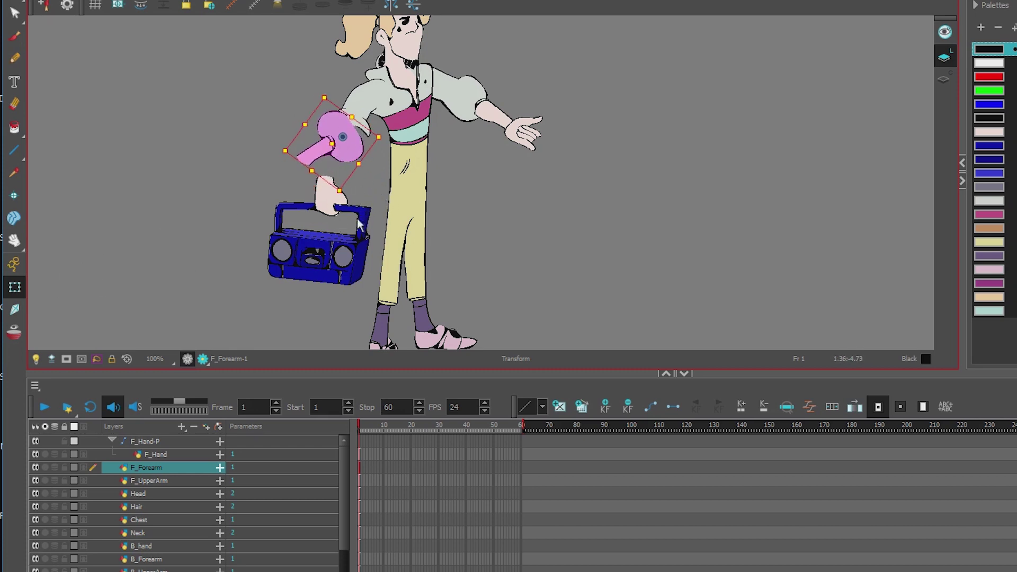
{"action": "left_click_drag", "start_coordinate": [352, 210], "coordinate": [400, 190]}
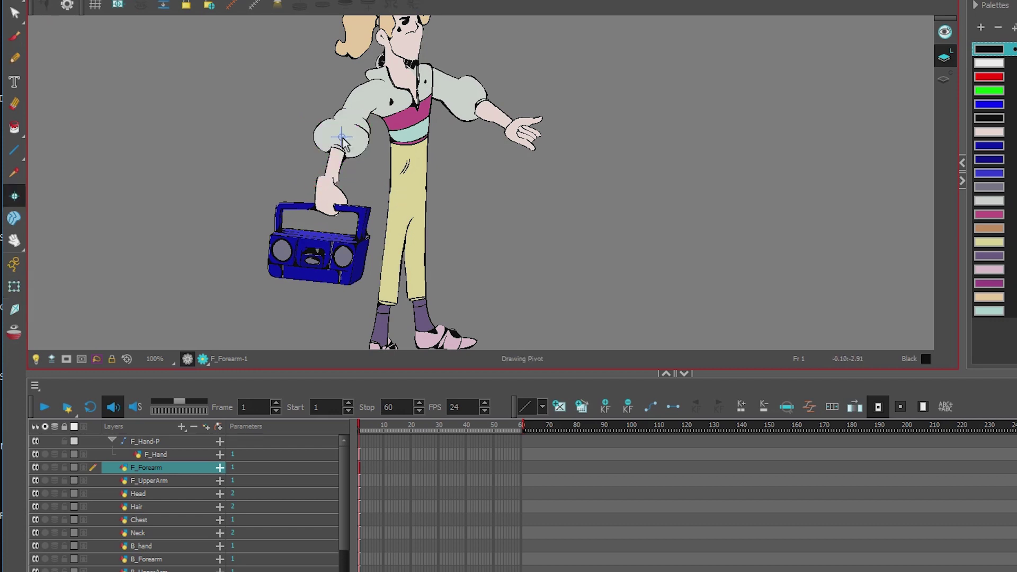
{"action": "left_click", "coordinate": [14, 196]}
{"action": "left_click", "coordinate": [20, 281]}
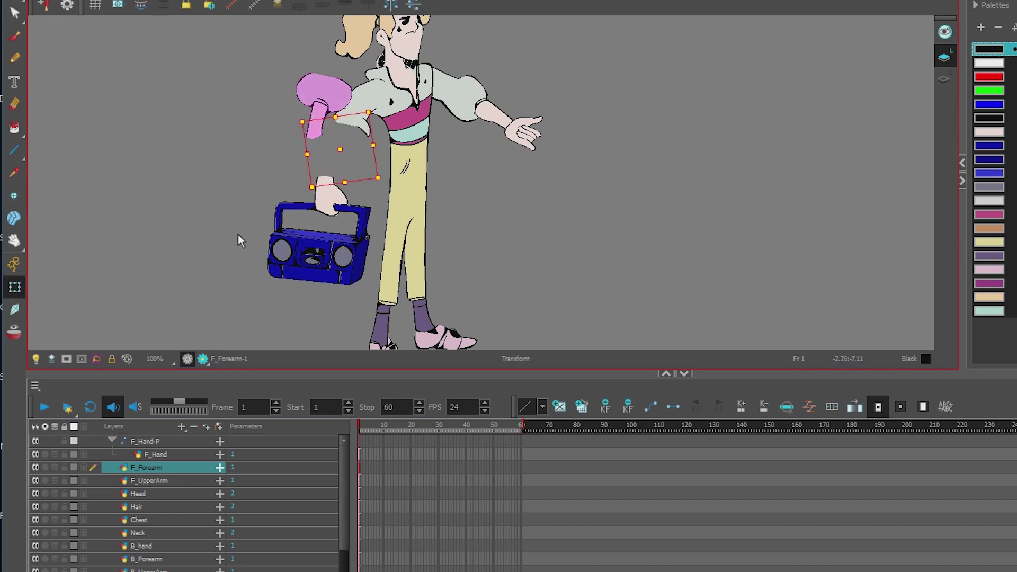
{"action": "key", "text": "ctrl+z"}
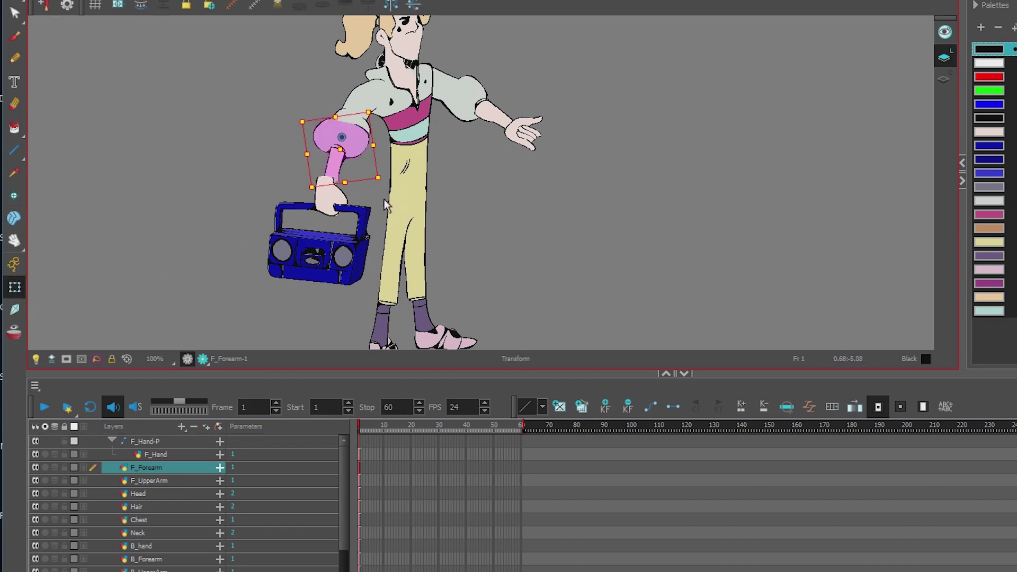
{"action": "mouse_move", "coordinate": [390, 194]}
{"action": "left_mouse_down"}
{"action": "mouse_move", "coordinate": [403, 180]}
{"action": "mouse_move", "coordinate": [385, 200]}
{"action": "left_mouse_up"}
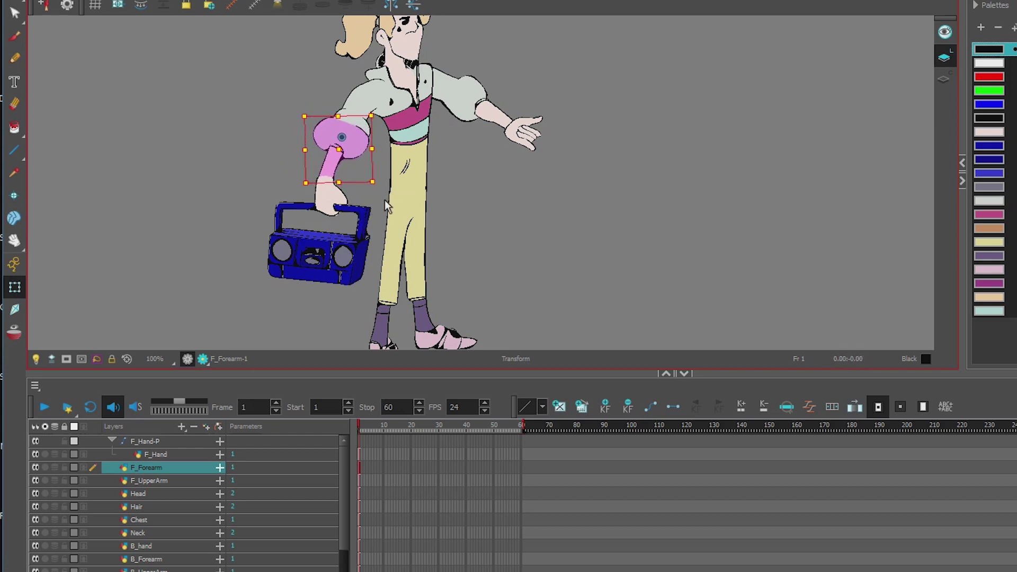
{"action": "key", "text": "ctrl+z"}
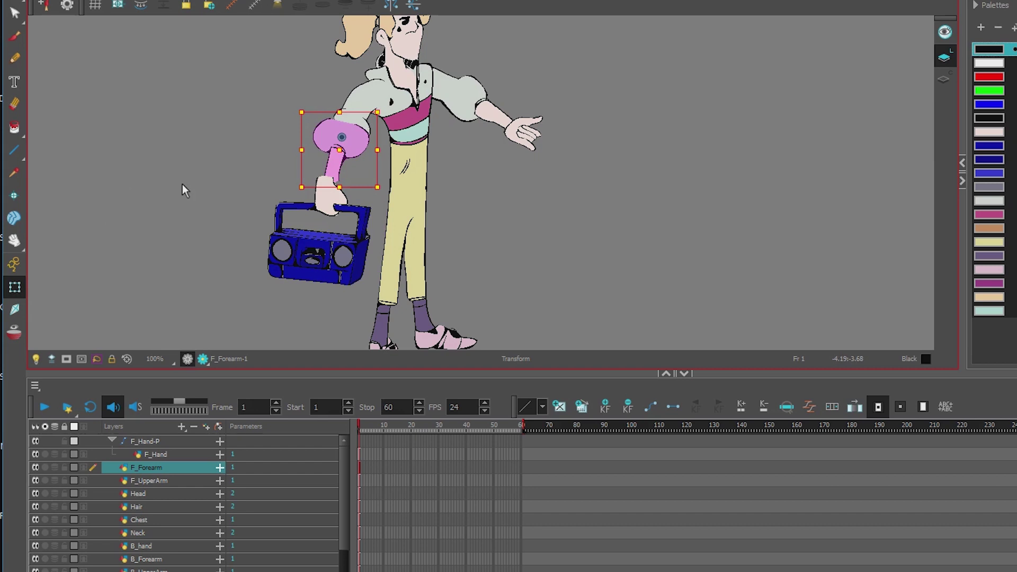
{"action": "key", "text": "ctrl+z"}
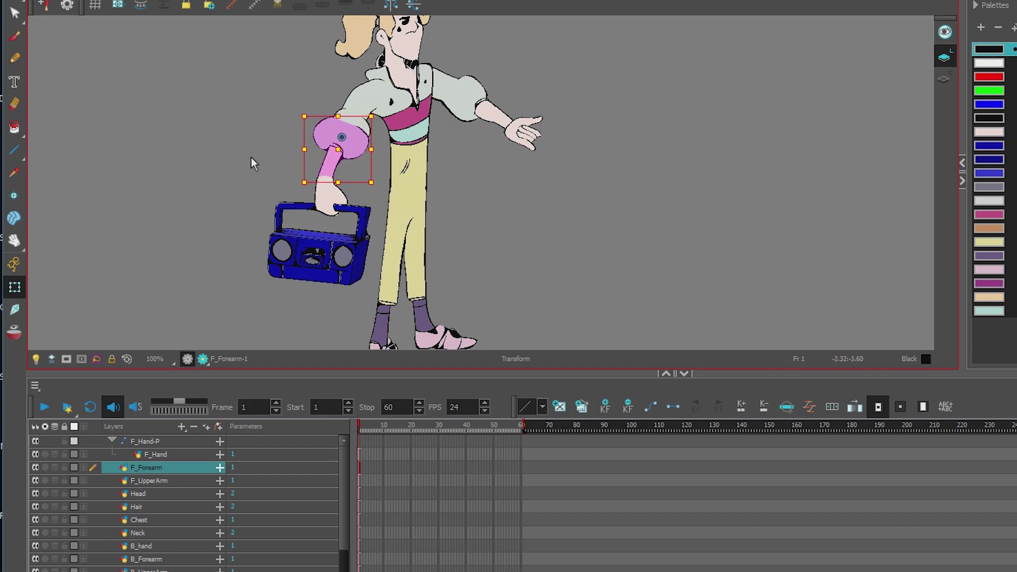
- Set F_Forearm to Apply Embedded Pivot on Parent Peg and uncheck Animate Using Animation Tools
{"action": "right_click", "coordinate": [141, 469]}
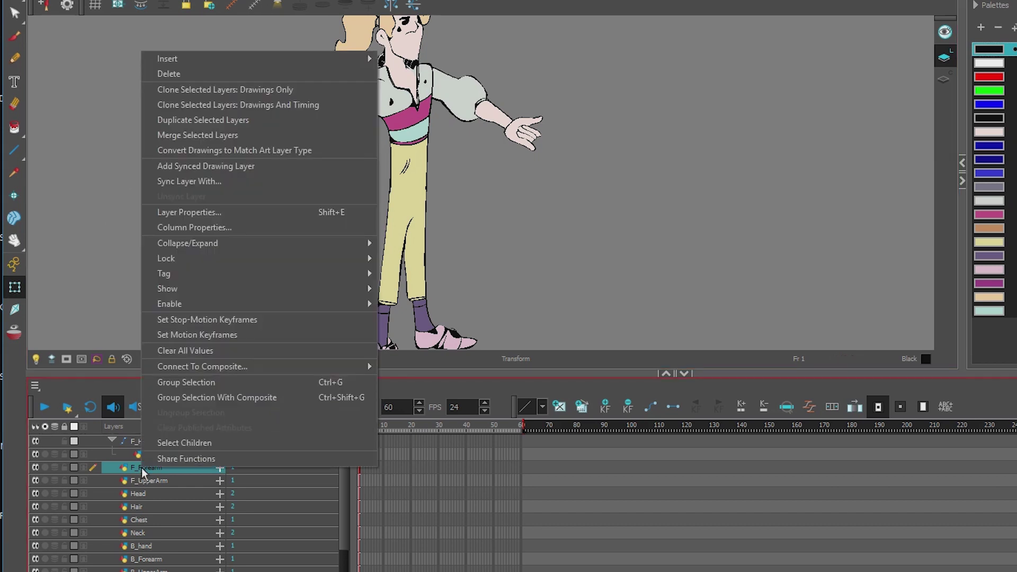
{"action": "left_click", "coordinate": [199, 218]}
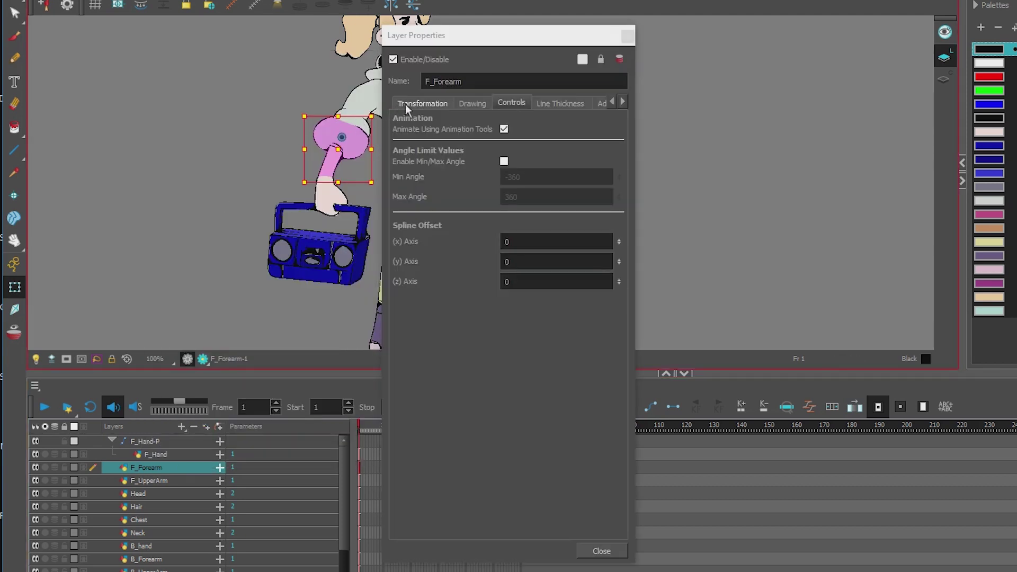
{"action": "left_click", "coordinate": [601, 551]}
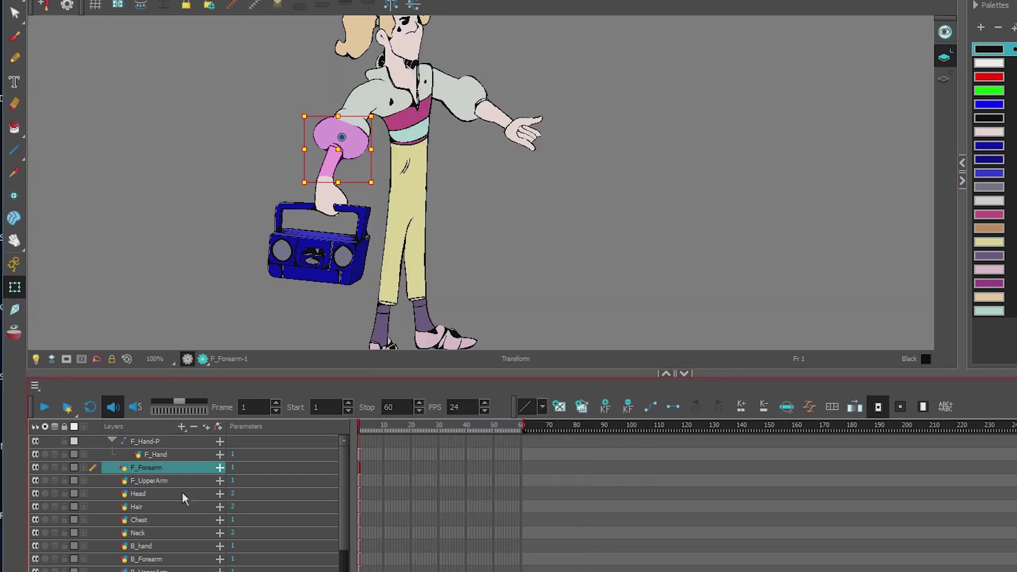
{"action": "right_click", "coordinate": [155, 469]}
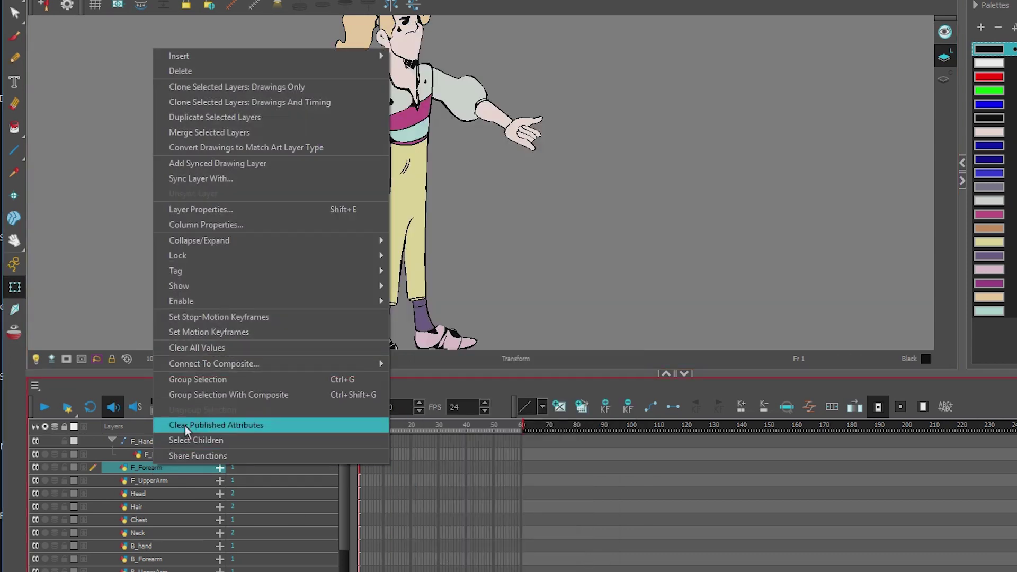
{"action": "left_click", "coordinate": [204, 212]}
{"action": "left_click", "coordinate": [417, 106]}
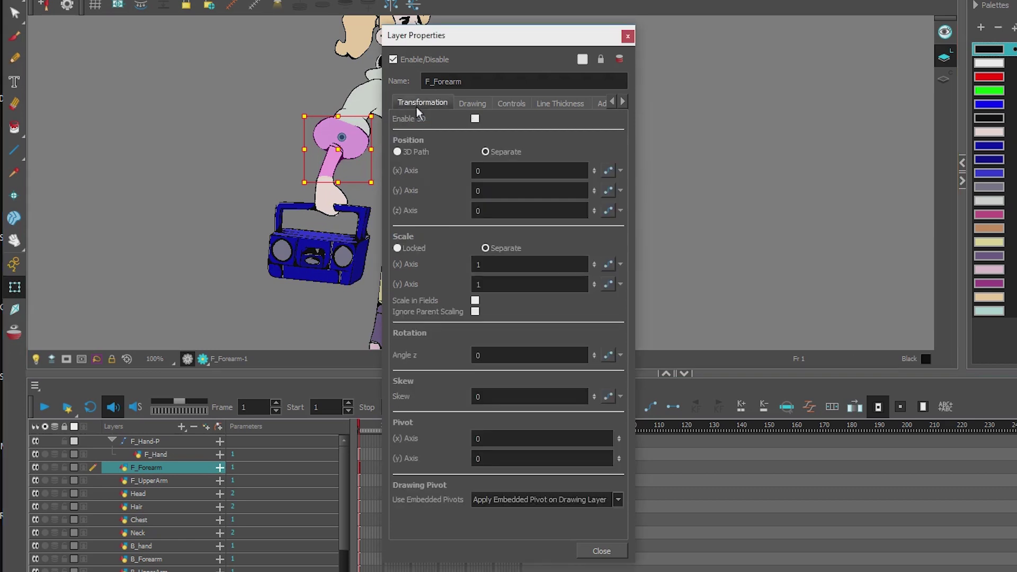
{"action": "left_click", "coordinate": [579, 501]}
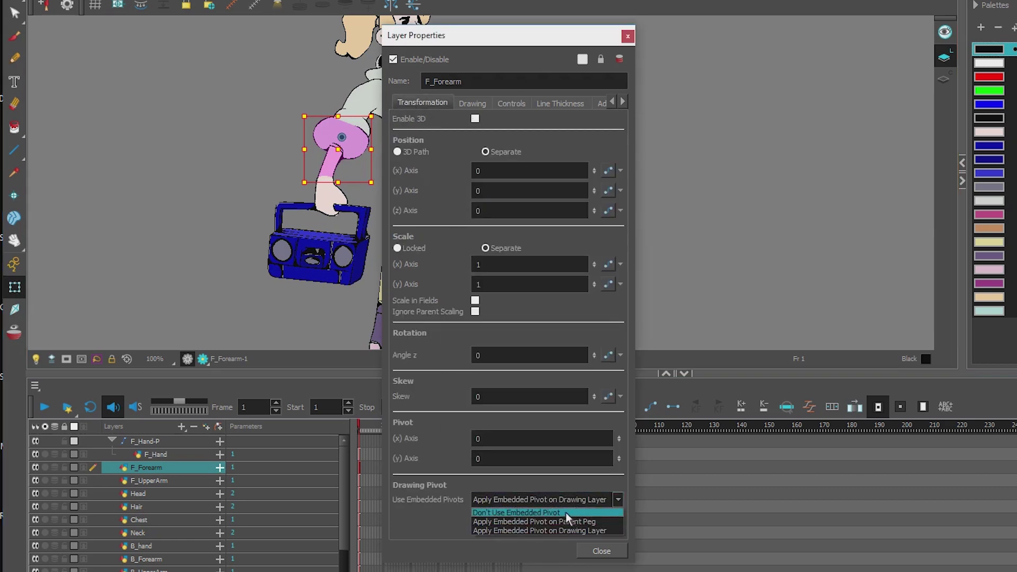
{"action": "left_click", "coordinate": [569, 522]}
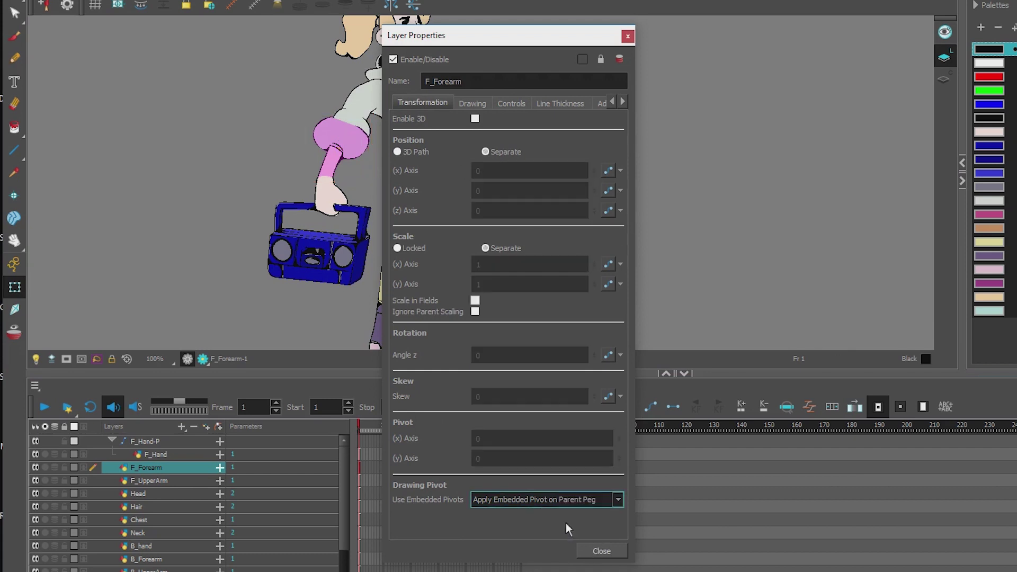
{"action": "left_click", "coordinate": [510, 104]}
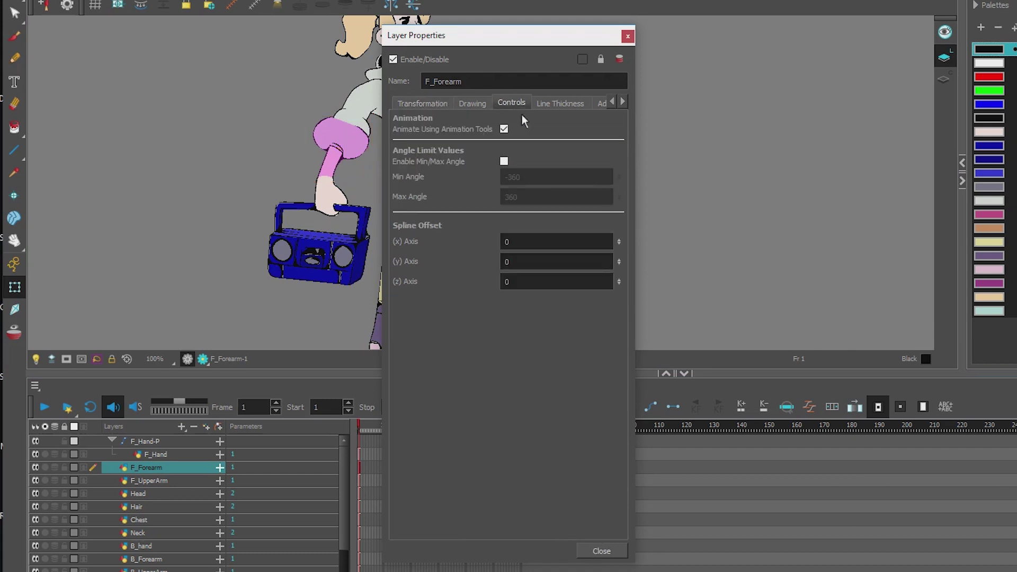
{"action": "left_click", "coordinate": [504, 129]}
{"action": "left_click", "coordinate": [504, 130]}
{"action": "left_click", "coordinate": [601, 552]}
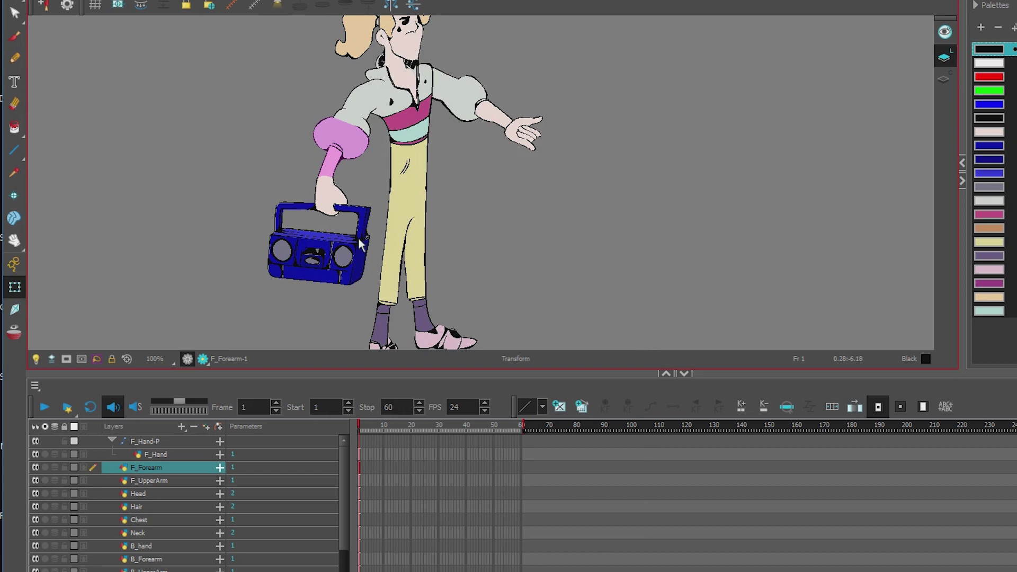
- Add parent peg F_Forearm-P above F_Forearm with Ctrl+P and select it
{"action": "left_click", "coordinate": [148, 470]}
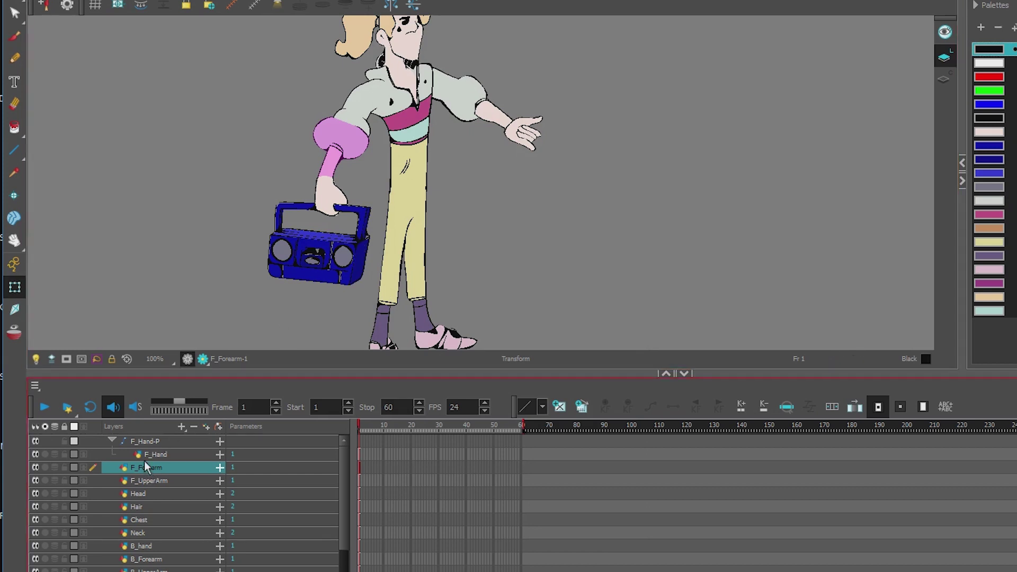
{"action": "key", "text": "ctrl+p"}
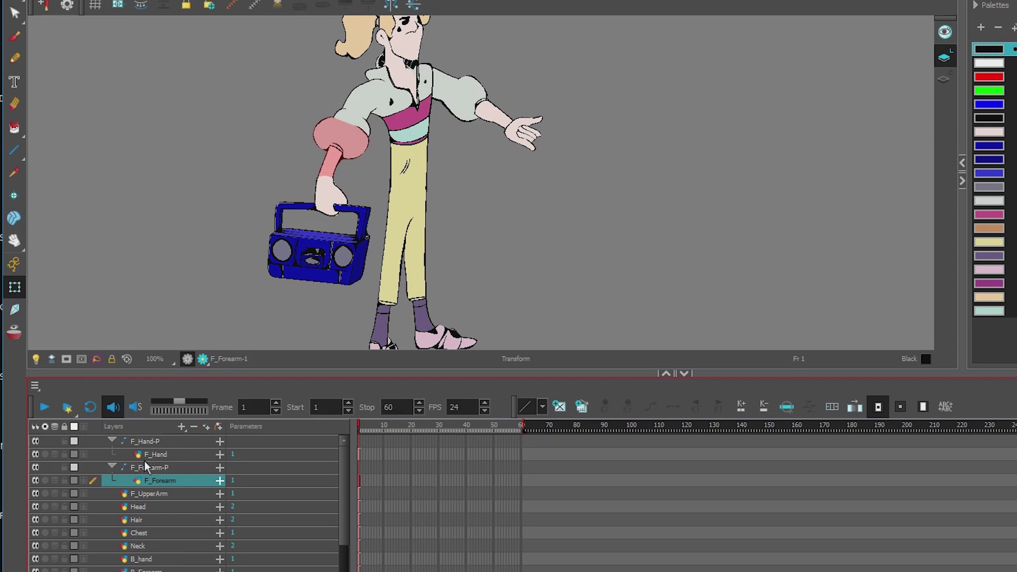
{"action": "left_click", "coordinate": [183, 425]}
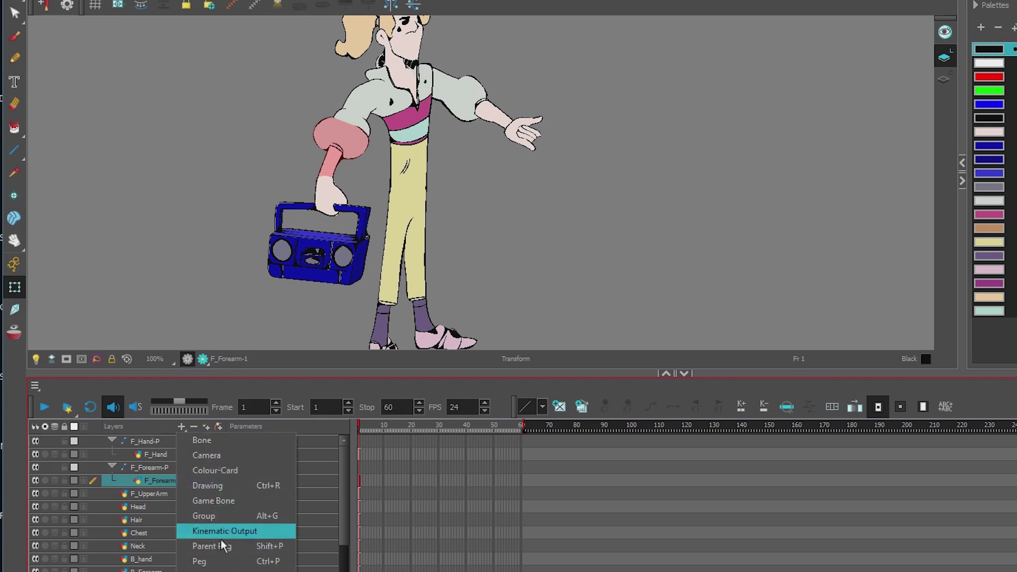
{"action": "left_click", "coordinate": [157, 482]}
{"action": "left_click", "coordinate": [153, 468]}
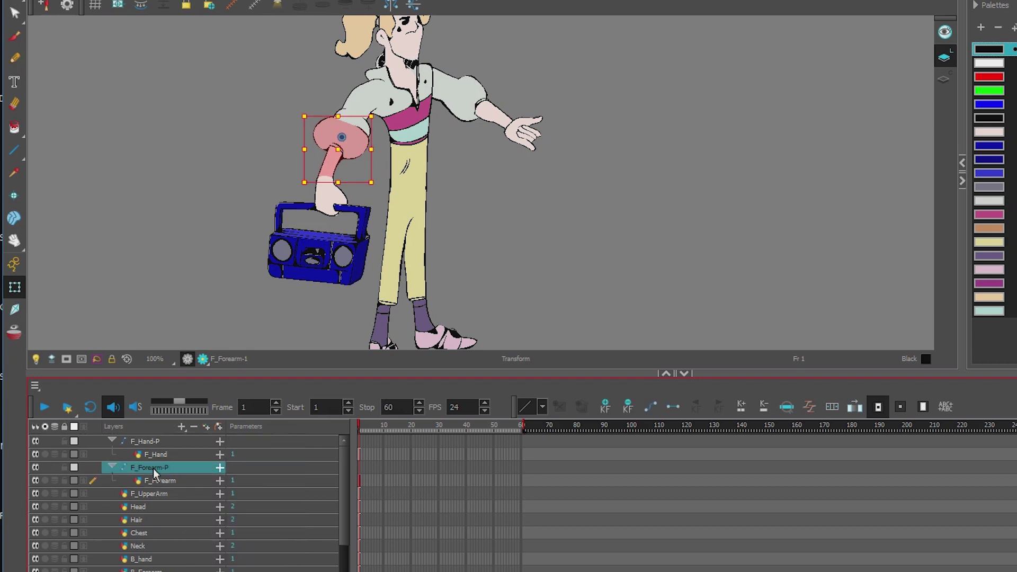
- Reset F_UpperArm to its default pose and undo a test rotation
{"action": "left_click", "coordinate": [141, 493]}
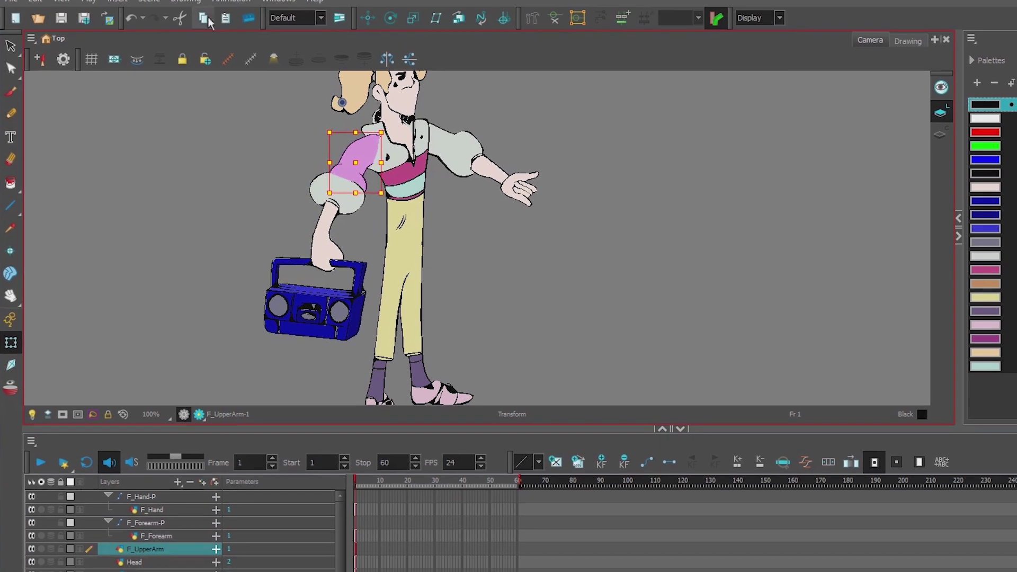
{"action": "left_click", "coordinate": [231, 6]}
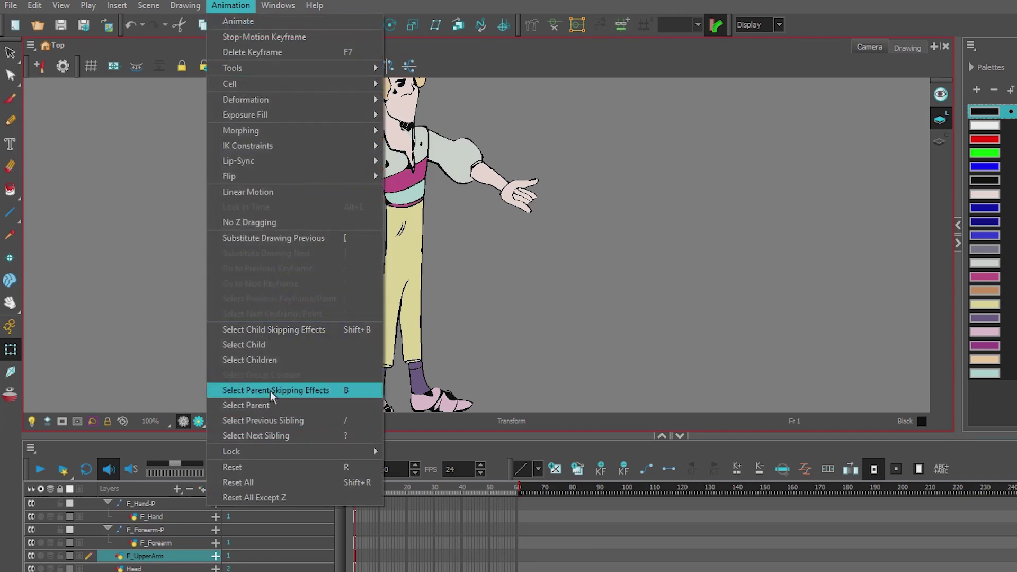
{"action": "left_click", "coordinate": [276, 471]}
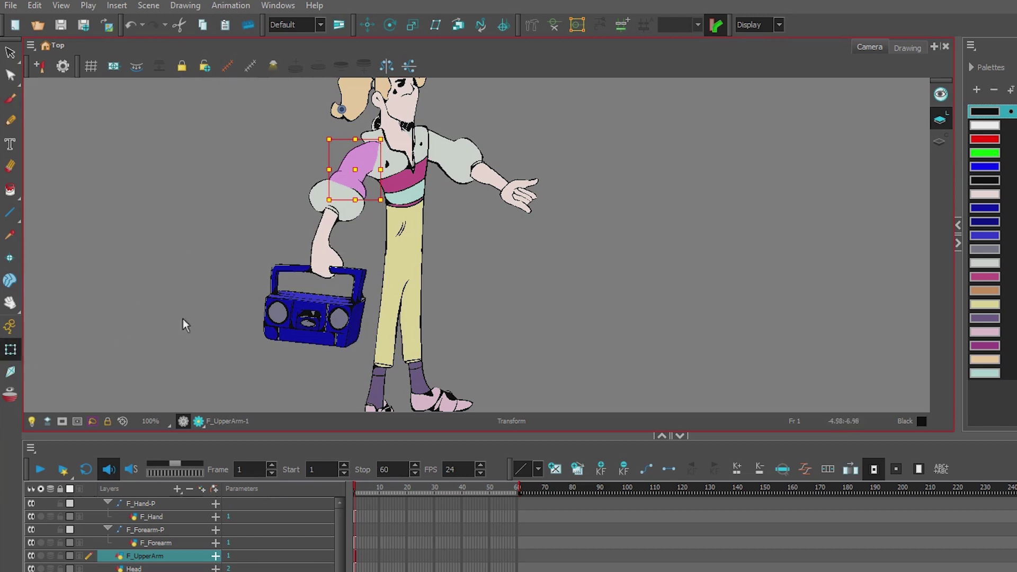
{"action": "left_click_drag", "start_coordinate": [391, 220], "coordinate": [280, 243]}
{"action": "key", "text": "ctrl+z"}
- Place the F_UpperArm drawing pivot at the shoulder and test rotating around it
{"action": "left_click", "coordinate": [10, 261]}
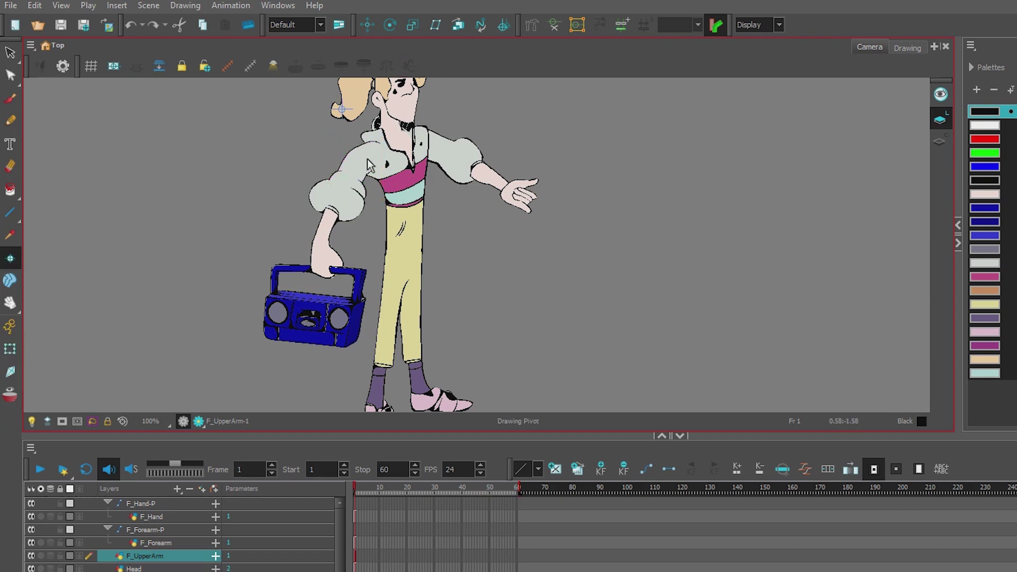
{"action": "left_click", "coordinate": [370, 155]}
{"action": "left_click", "coordinate": [13, 350]}
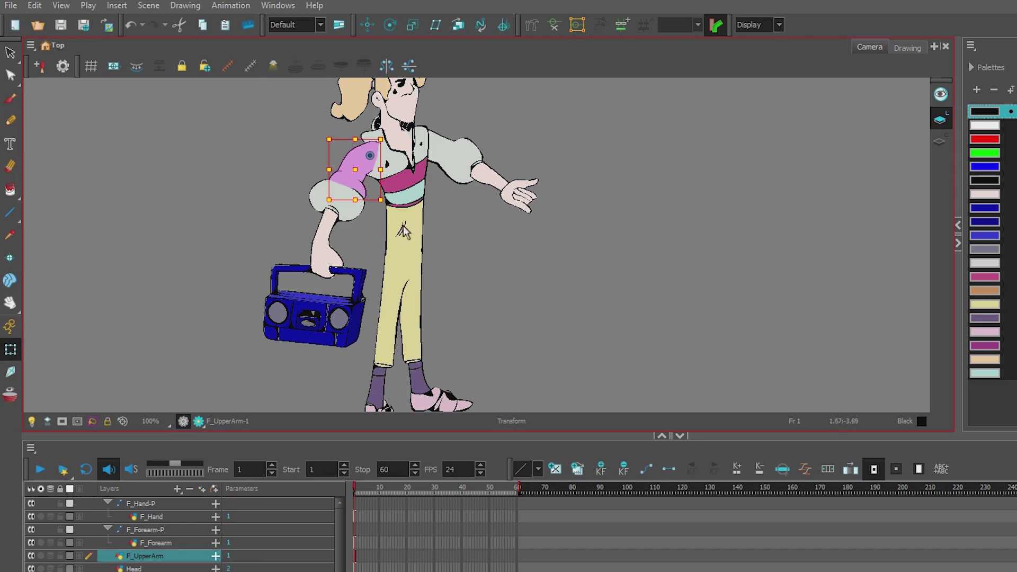
{"action": "left_click_drag", "start_coordinate": [327, 228], "coordinate": [384, 205]}
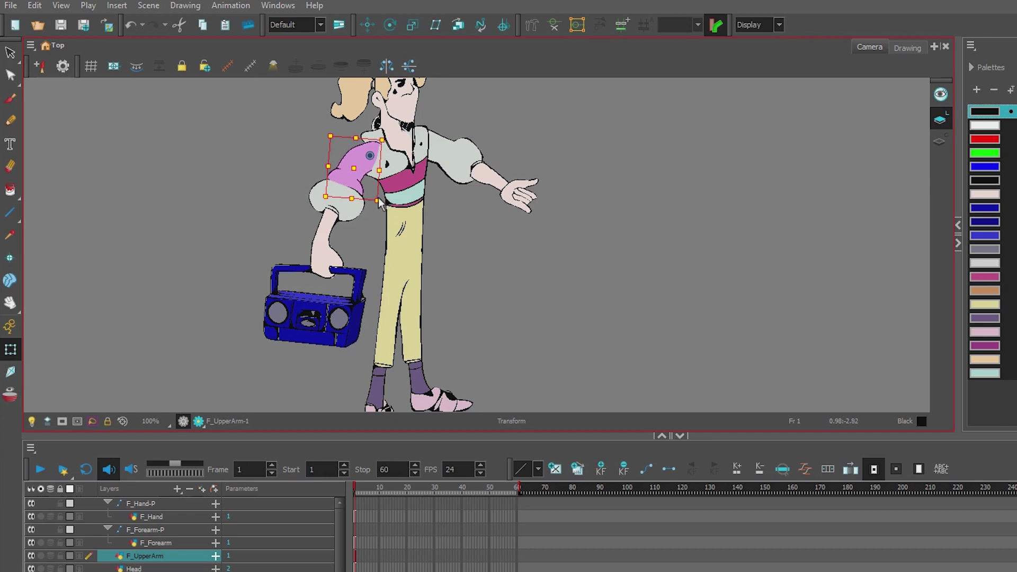
{"action": "mouse_move", "coordinate": [372, 221]}
{"action": "left_mouse_down"}
{"action": "mouse_move", "coordinate": [321, 229]}
{"action": "mouse_move", "coordinate": [450, 219]}
{"action": "mouse_move", "coordinate": [389, 228]}
{"action": "left_mouse_up"}
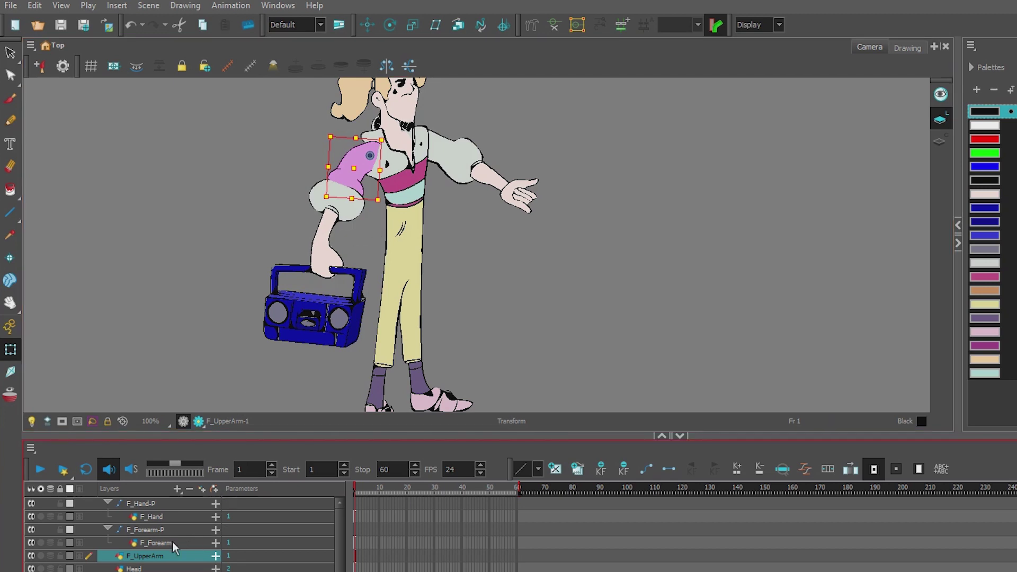
- Disable Animate Using Animation Tools on F_UpperArm, set Apply Embedded Pivot on Parent Peg, and add peg F_UpperArm-P
{"action": "right_click", "coordinate": [150, 563]}
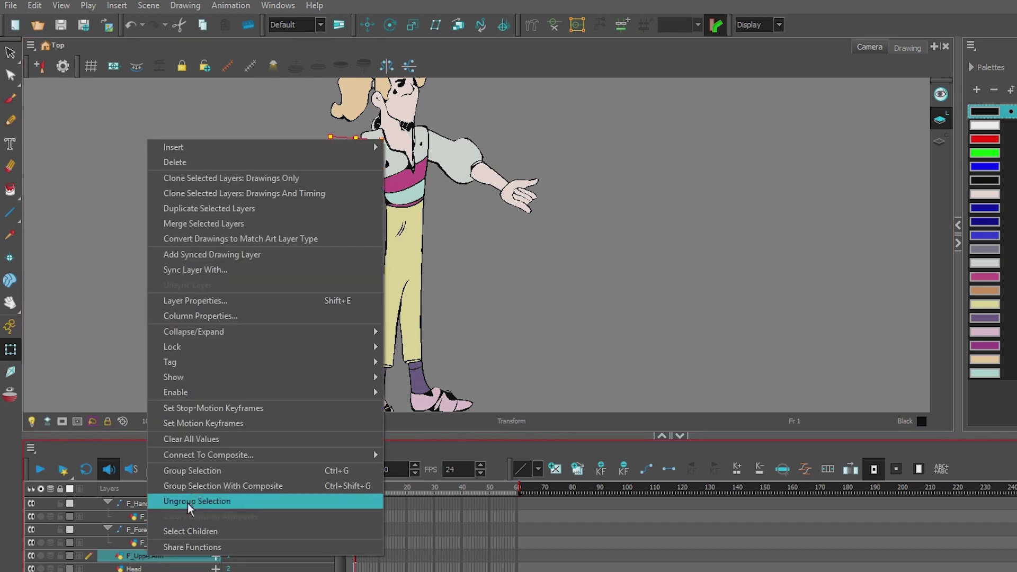
{"action": "left_click", "coordinate": [237, 302]}
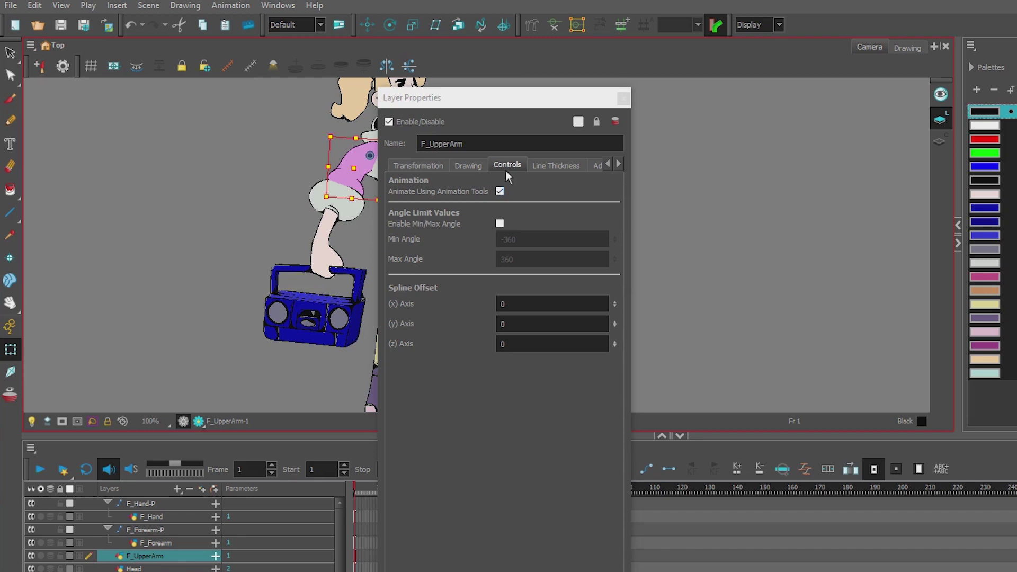
{"action": "left_click", "coordinate": [500, 192]}
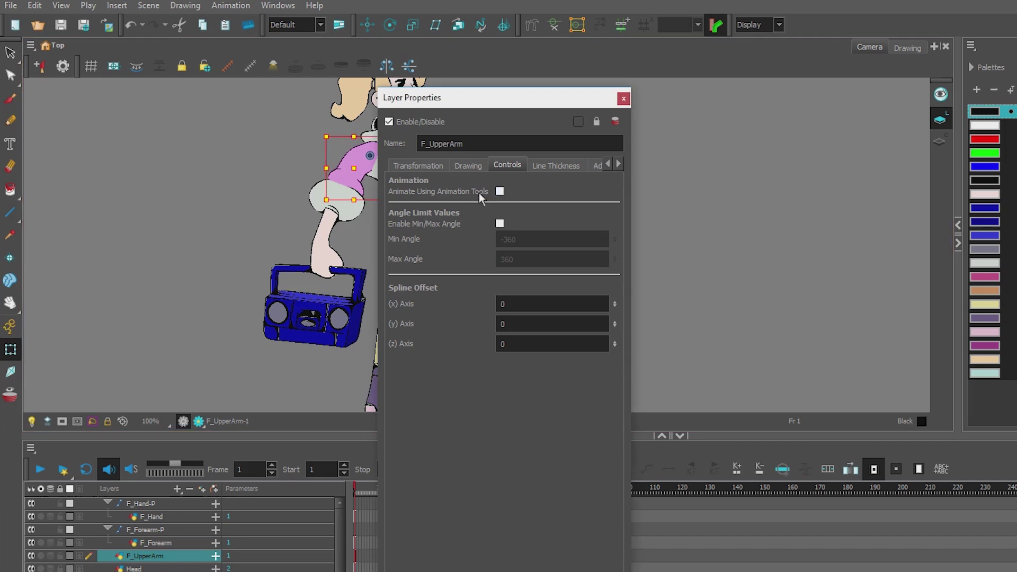
{"action": "left_click", "coordinate": [416, 167]}
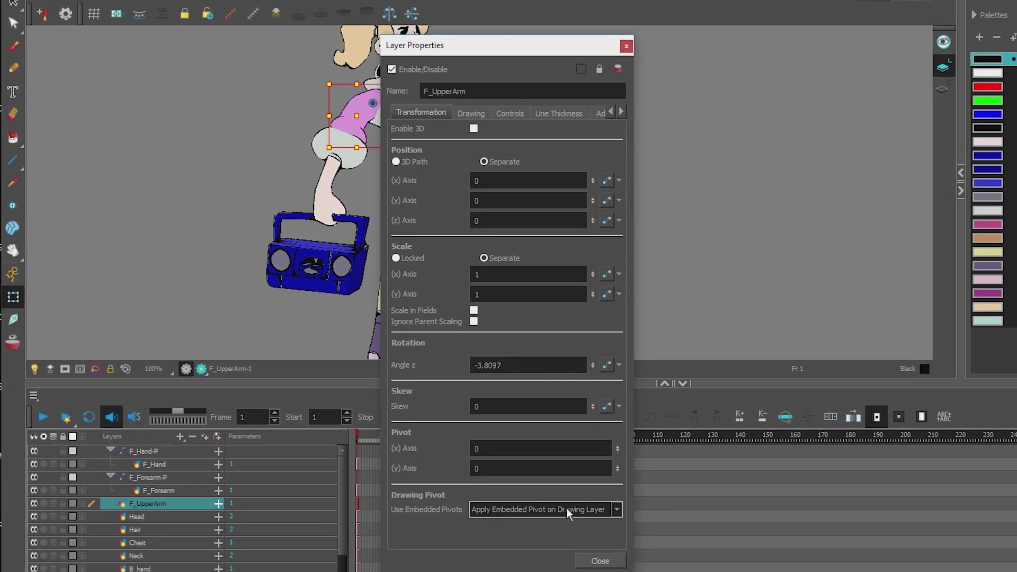
{"action": "left_click", "coordinate": [566, 507]}
{"action": "left_click", "coordinate": [571, 530]}
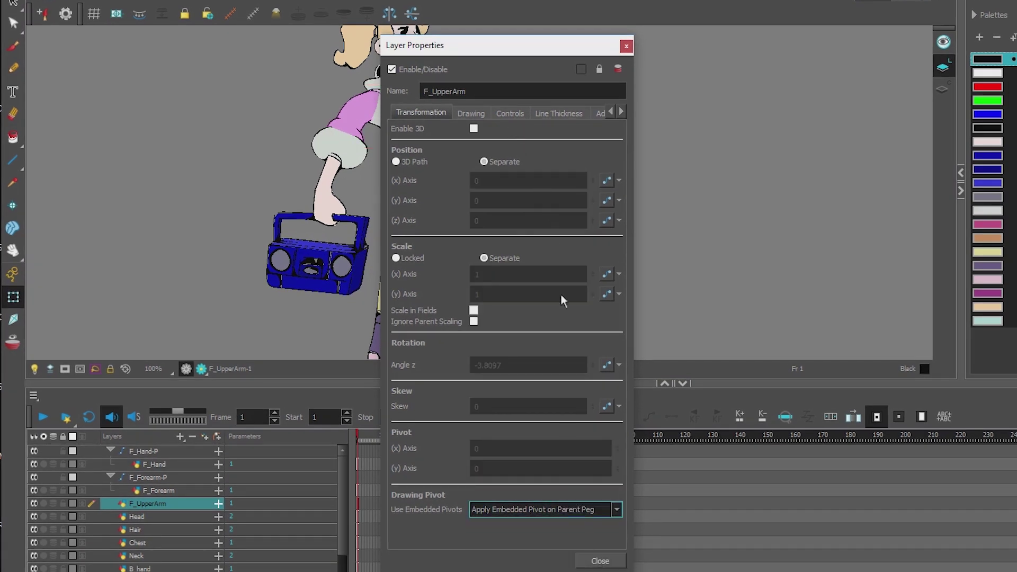
{"action": "left_click", "coordinate": [600, 560]}
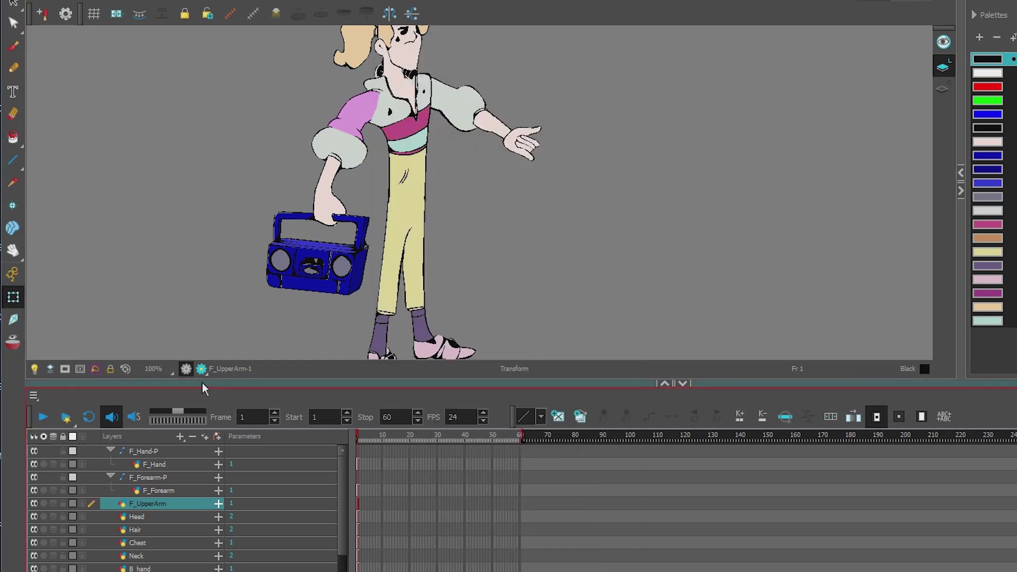
{"action": "left_click", "coordinate": [183, 436]}
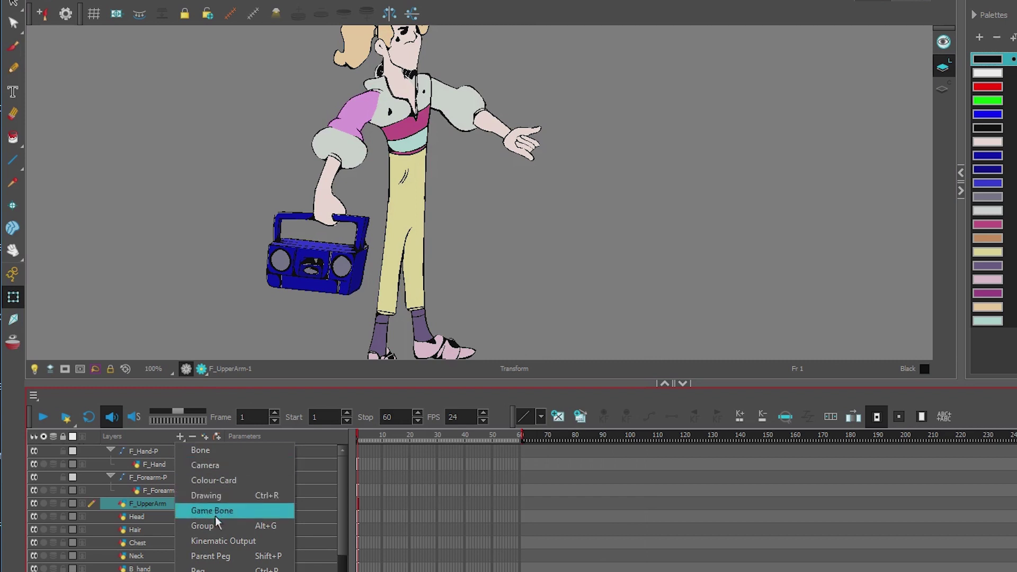
{"action": "left_click", "coordinate": [229, 556]}
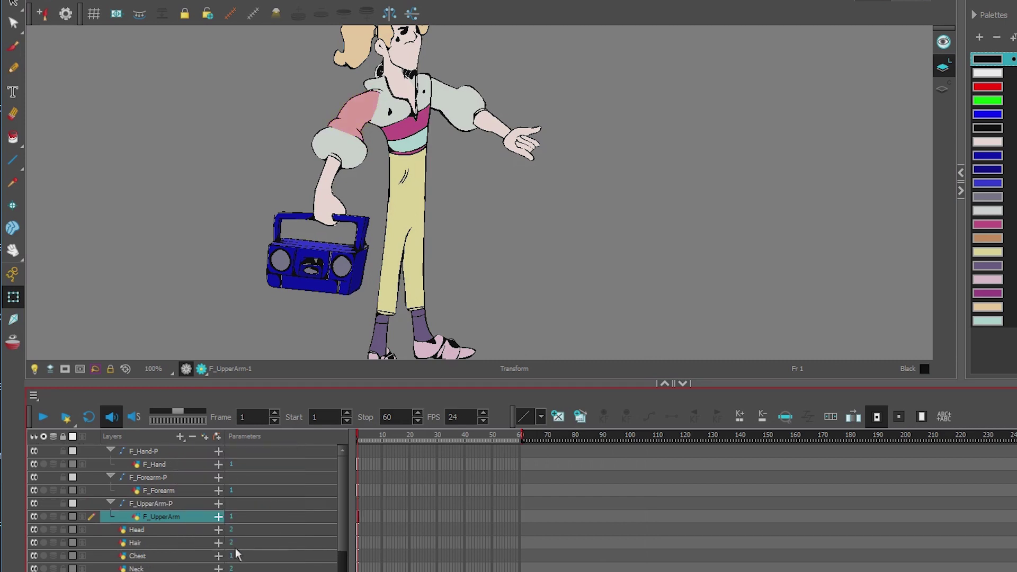